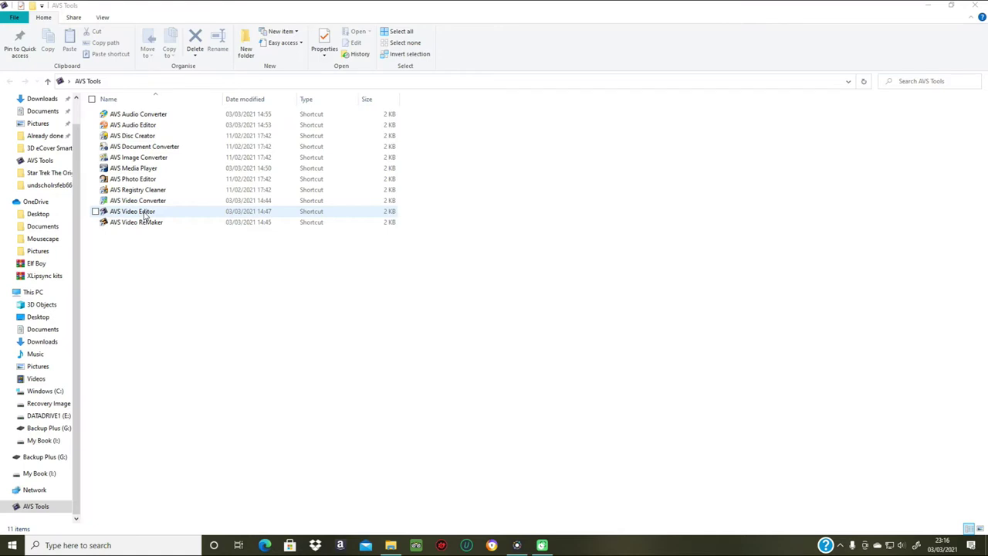
- Launch AVS Video Editor from the AVS Tools folder, close the folder window and dismiss the Start Project tip
{"action": "double_click", "coordinate": [144, 215]}
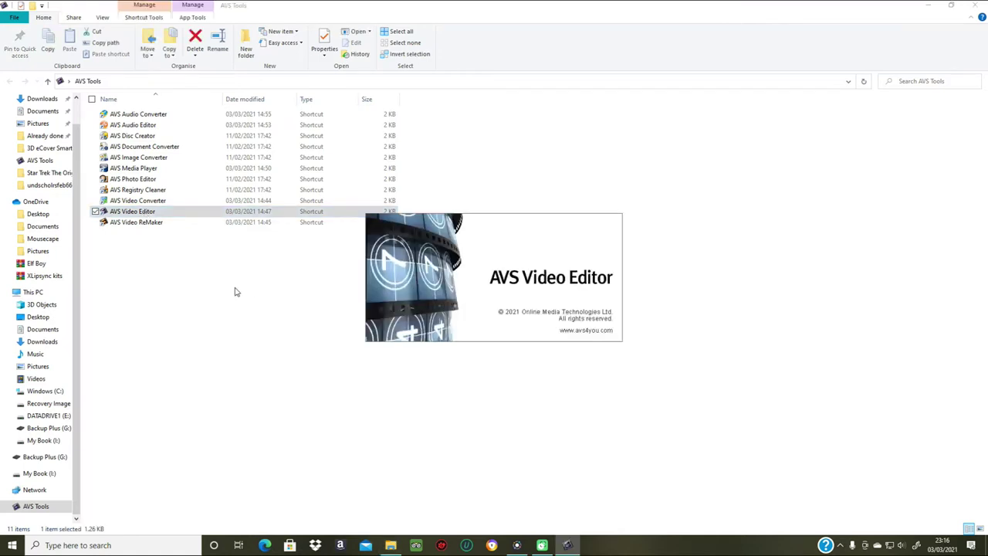
{"action": "left_click", "coordinate": [975, 6]}
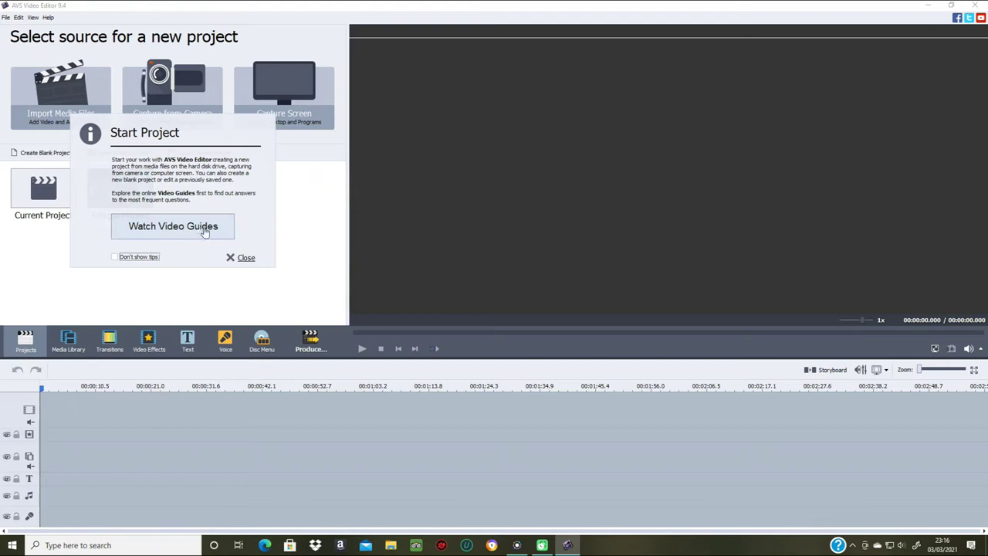
{"action": "left_click", "coordinate": [241, 260]}
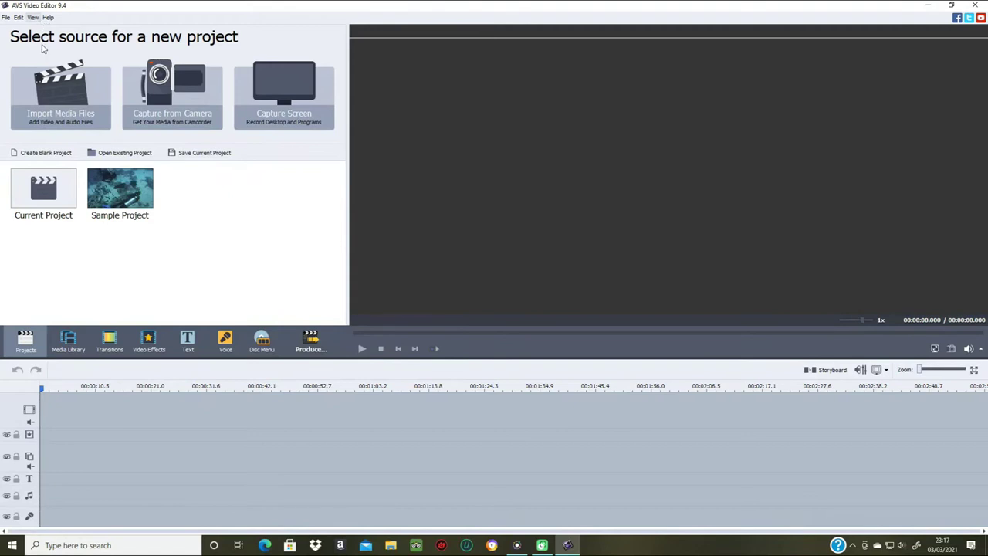
{"action": "left_click", "coordinate": [6, 18]}
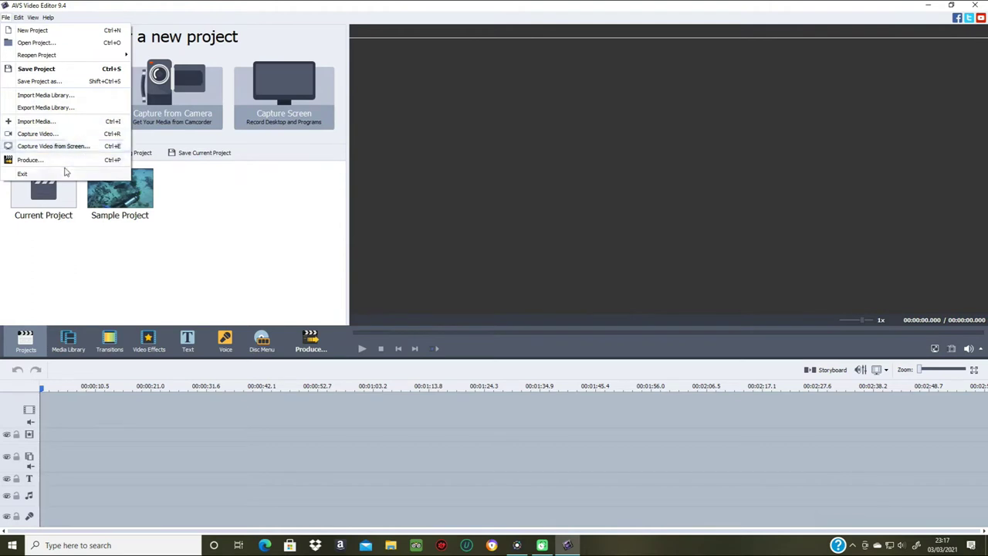
{"action": "left_click", "coordinate": [279, 8]}
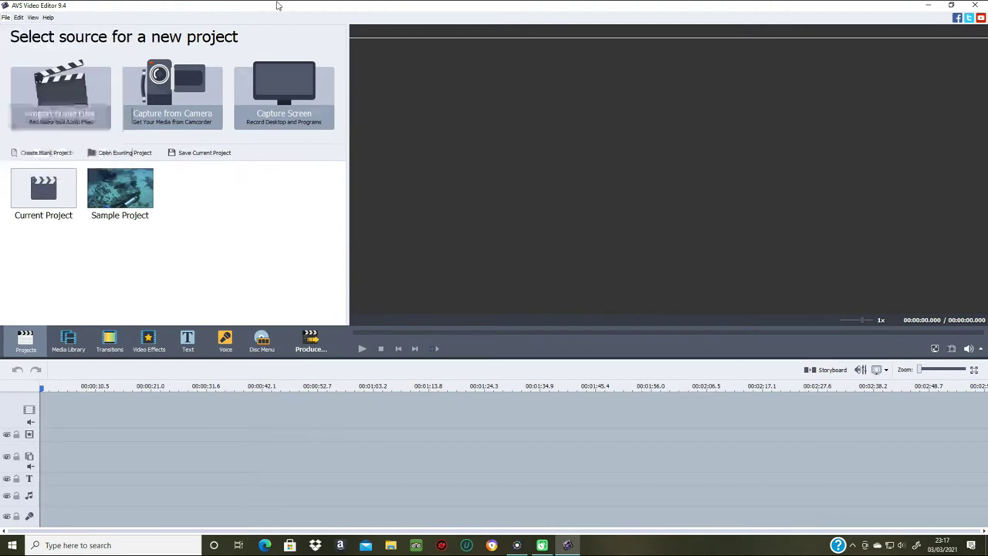
- Review the General, Edit, Processing, Preview, Acceleration and Environment pages of the program settings without changing any option
{"action": "left_click", "coordinate": [25, 18]}
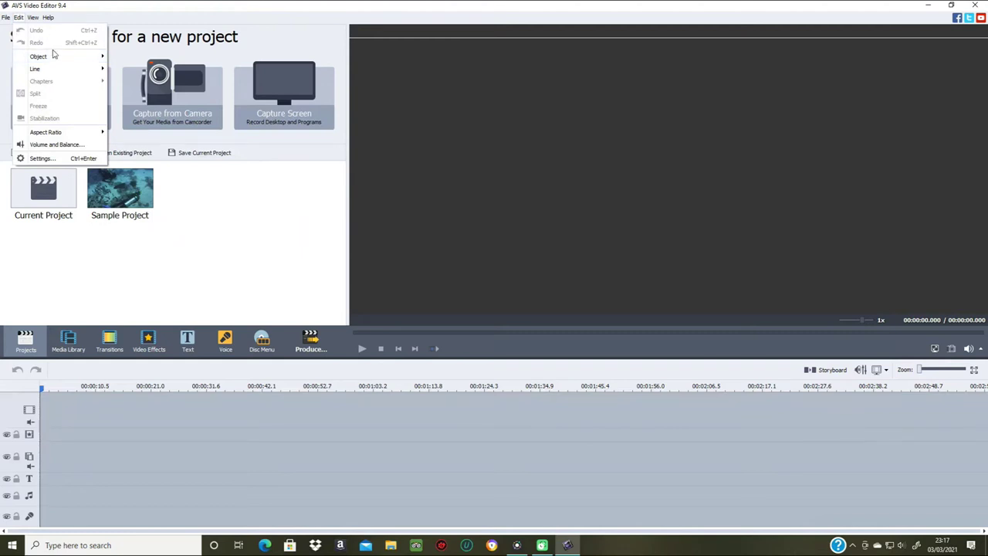
{"action": "mouse_move", "coordinate": [105, 57]}
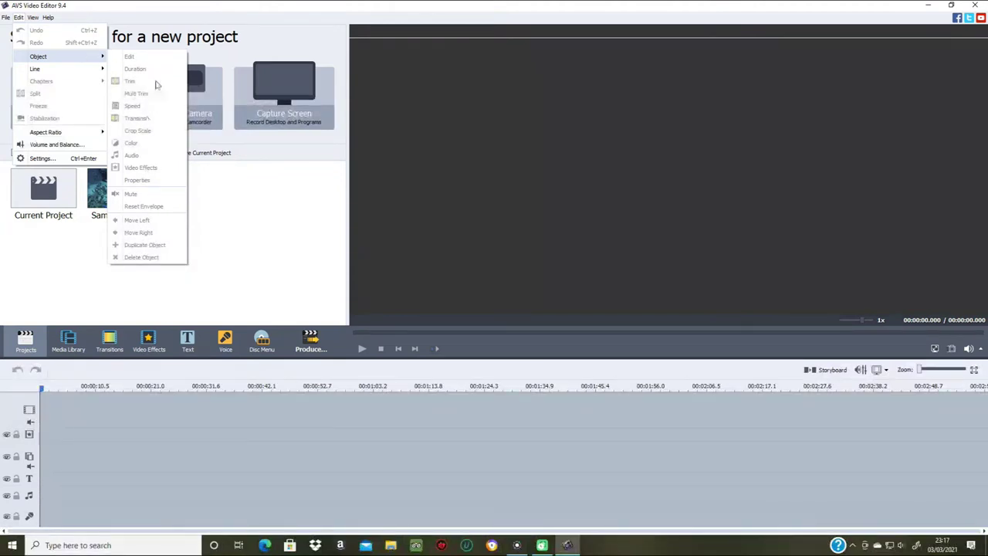
{"action": "mouse_move", "coordinate": [93, 71]}
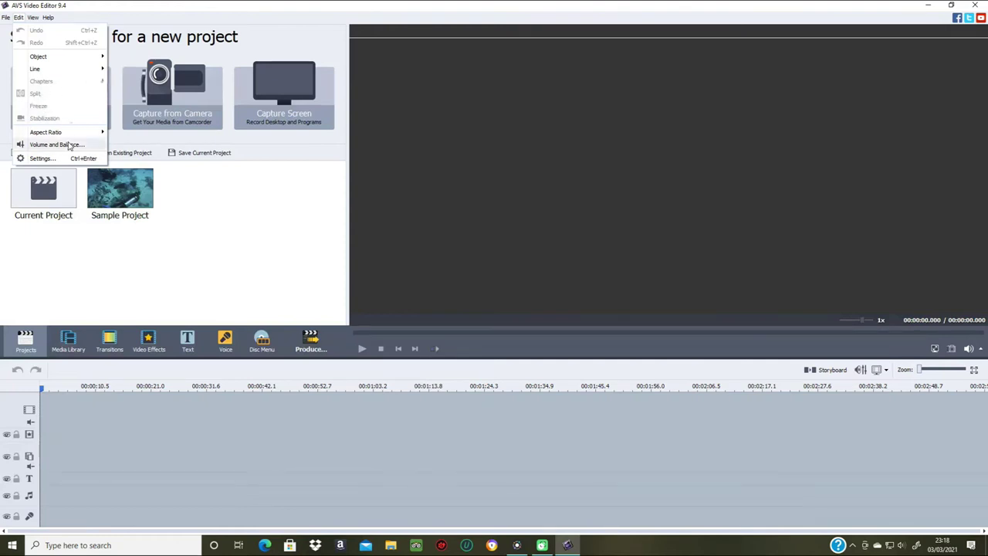
{"action": "mouse_move", "coordinate": [56, 136]}
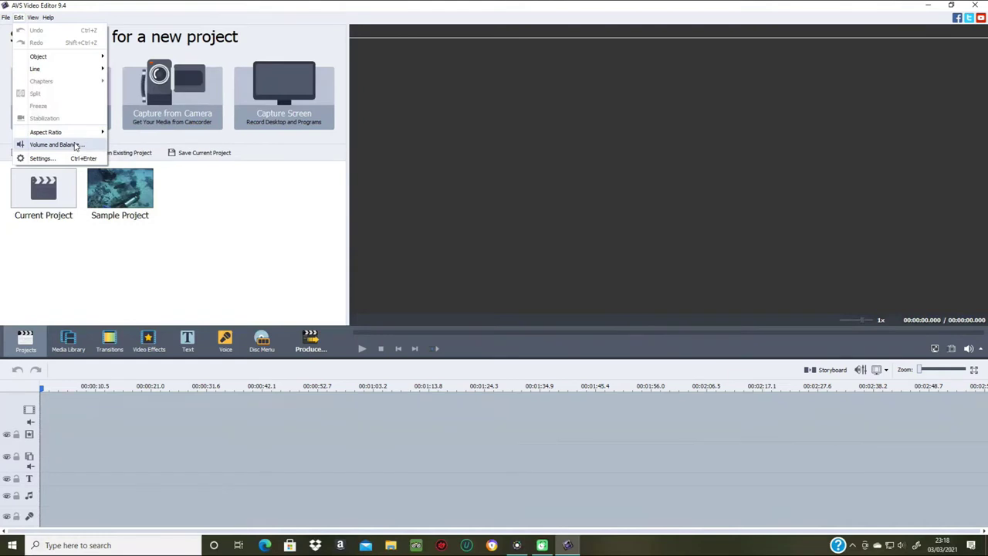
{"action": "left_click", "coordinate": [39, 158]}
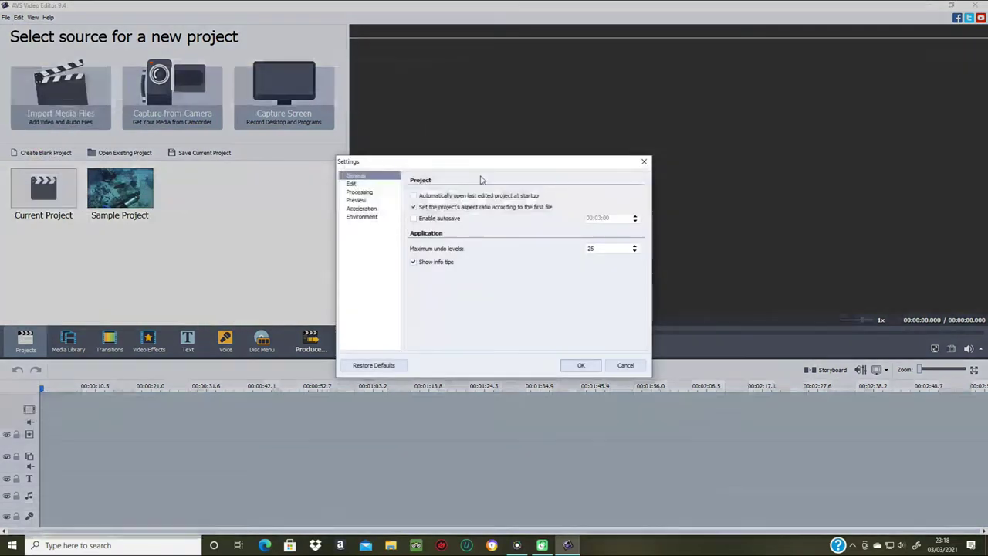
{"action": "left_click", "coordinate": [356, 185]}
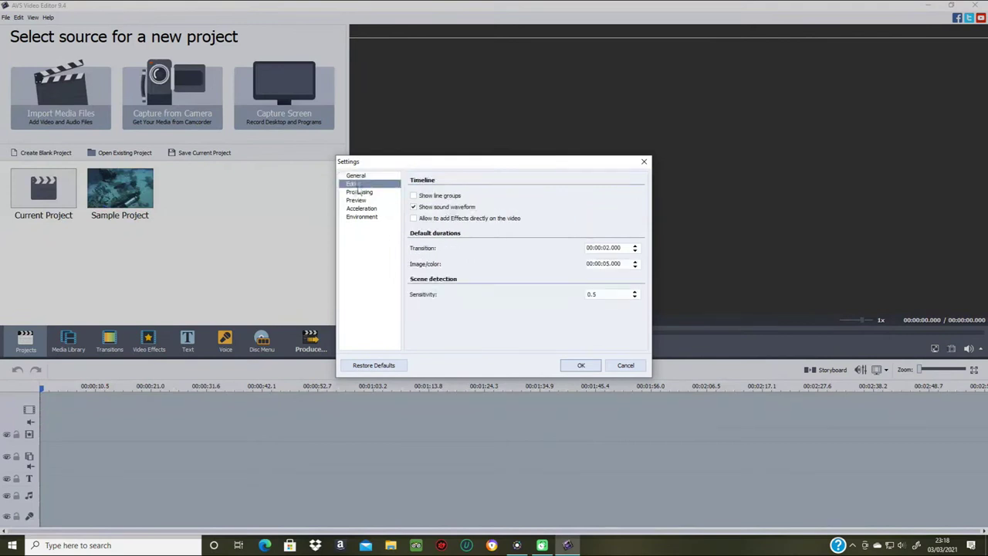
{"action": "left_click", "coordinate": [359, 193]}
{"action": "left_click", "coordinate": [357, 200]}
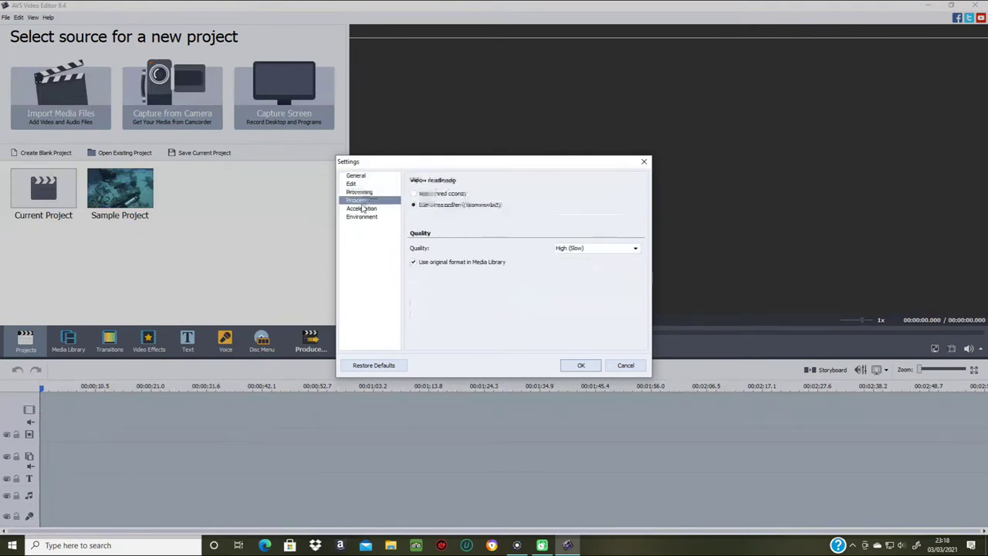
{"action": "left_click", "coordinate": [362, 209]}
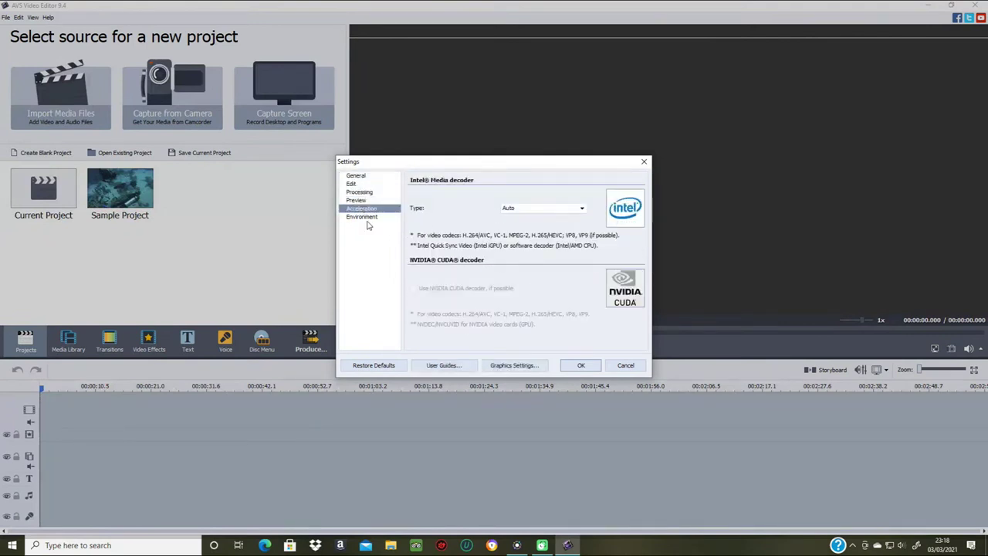
{"action": "left_click", "coordinate": [372, 220]}
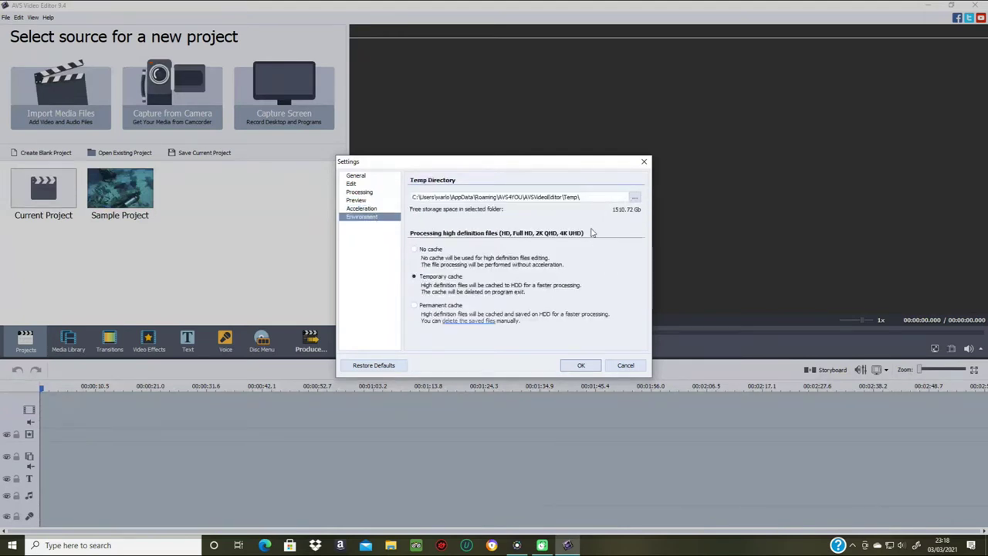
{"action": "left_click", "coordinate": [582, 365]}
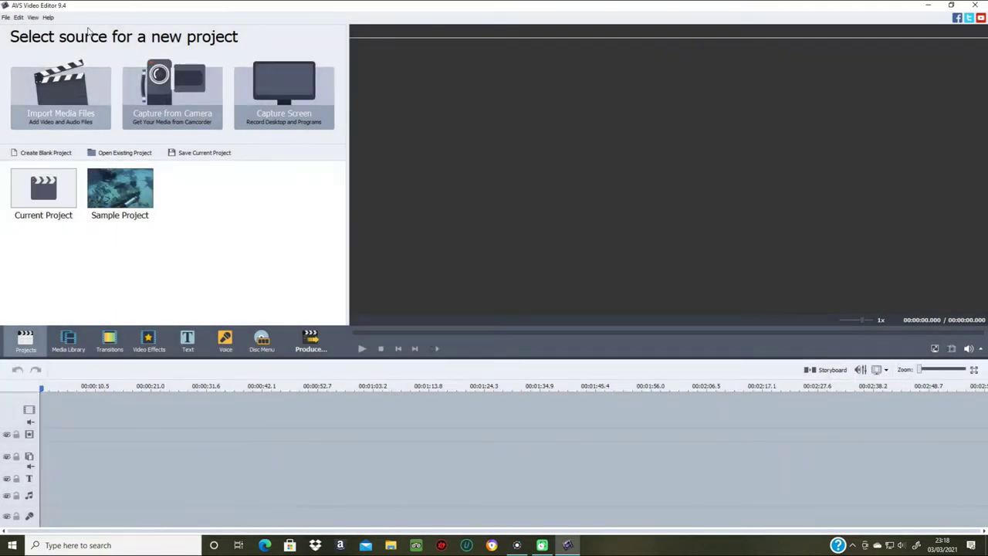
{"action": "left_click", "coordinate": [33, 17]}
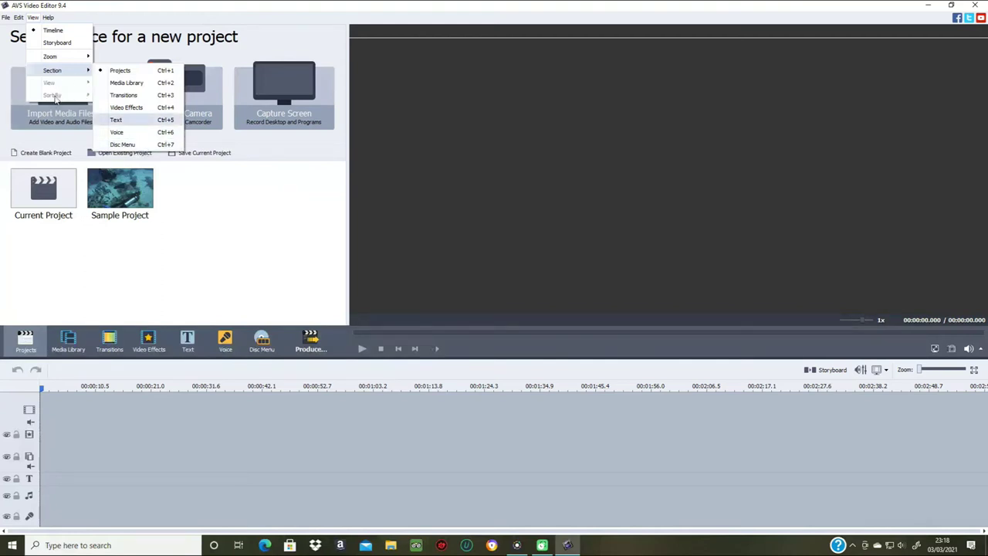
{"action": "left_click", "coordinate": [170, 60]}
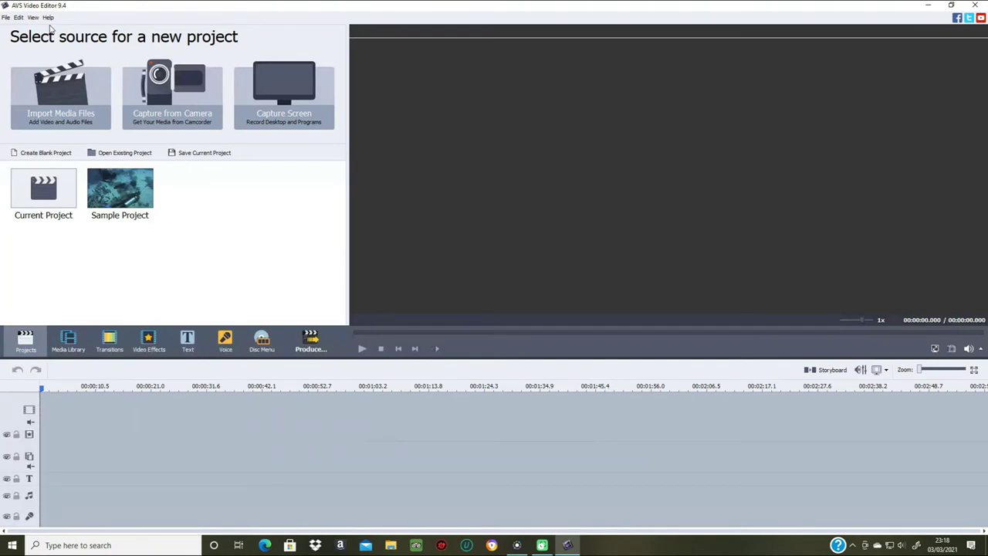
{"action": "left_click", "coordinate": [20, 18]}
{"action": "mouse_move", "coordinate": [33, 18]}
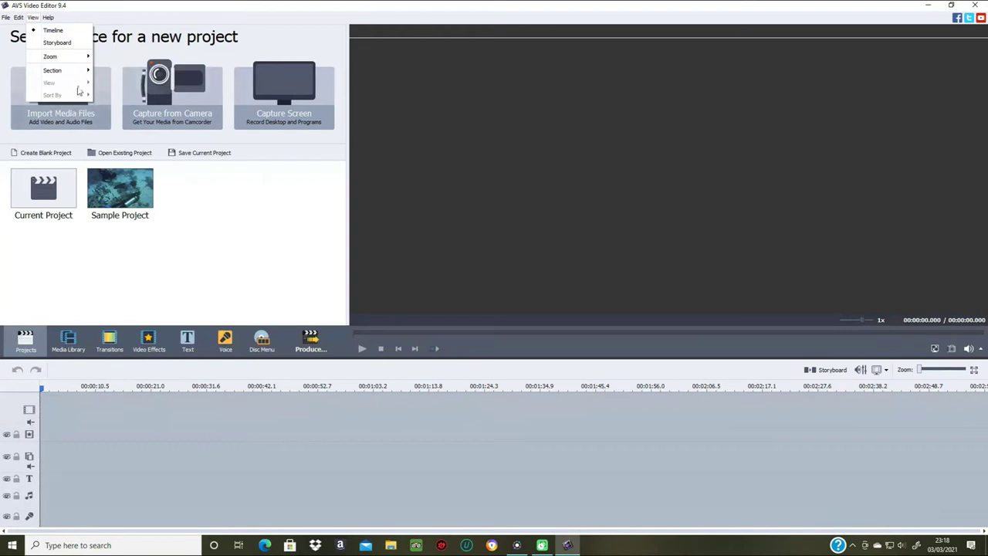
{"action": "left_click", "coordinate": [44, 24]}
{"action": "left_click", "coordinate": [47, 18]}
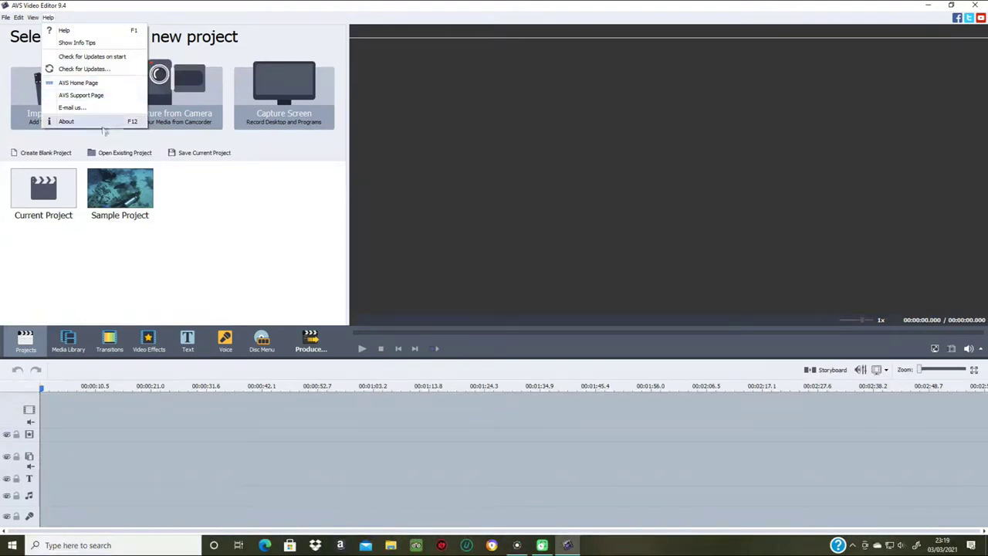
{"action": "left_click", "coordinate": [251, 249]}
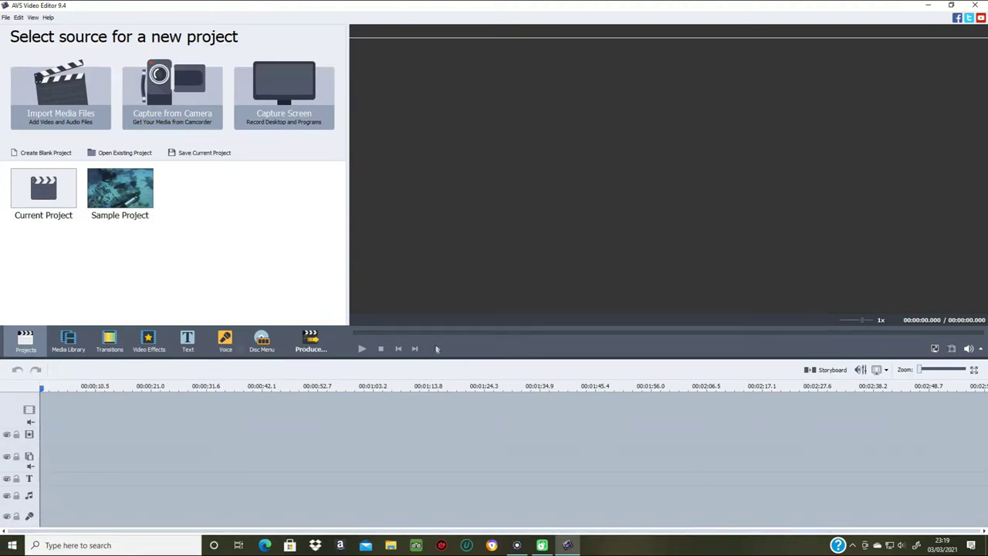
- Open the Media Library, dismissing its tip, and display the Stickers collection with slightly smaller thumbnails
{"action": "left_click", "coordinate": [68, 339]}
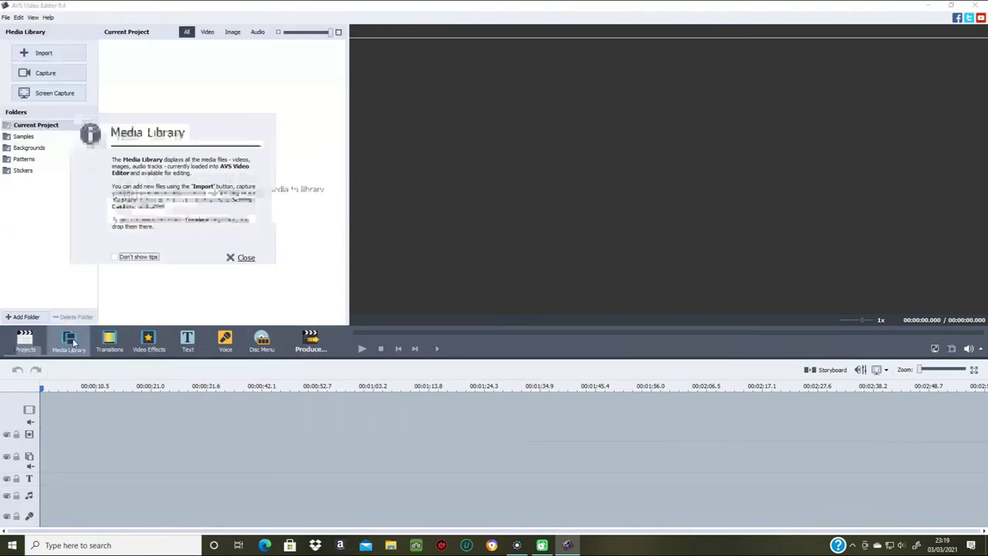
{"action": "left_click", "coordinate": [244, 257]}
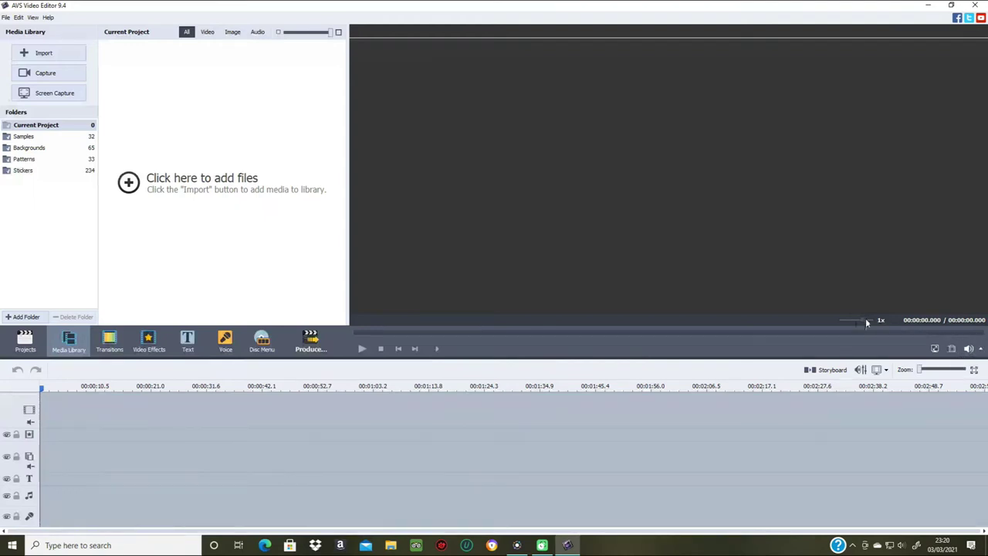
{"action": "mouse_move", "coordinate": [862, 319]}
{"action": "left_mouse_down"}
{"action": "mouse_move", "coordinate": [842, 317]}
{"action": "mouse_move", "coordinate": [864, 321]}
{"action": "left_mouse_up"}
{"action": "mouse_move", "coordinate": [330, 33]}
{"action": "left_mouse_down"}
{"action": "mouse_move", "coordinate": [298, 33]}
{"action": "mouse_move", "coordinate": [331, 43]}
{"action": "left_mouse_up"}
{"action": "left_click", "coordinate": [30, 171]}
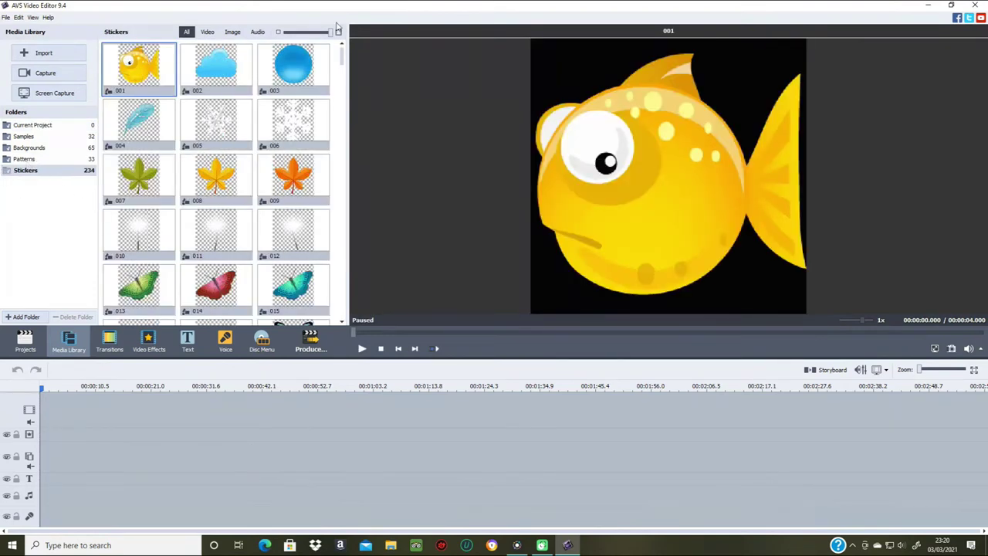
{"action": "mouse_move", "coordinate": [330, 33]}
{"action": "left_mouse_down"}
{"action": "mouse_move", "coordinate": [278, 33]}
{"action": "mouse_move", "coordinate": [332, 44]}
{"action": "left_mouse_up"}
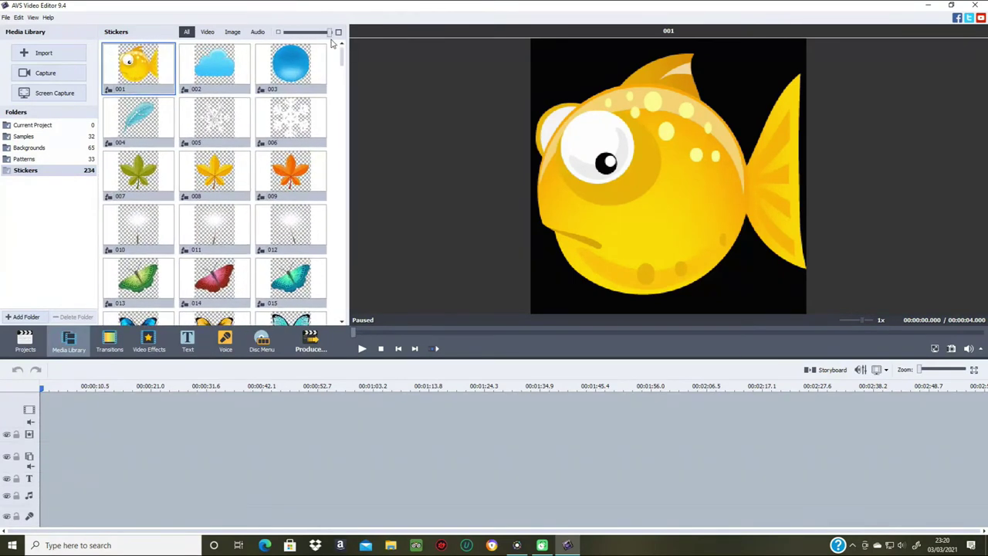
- View the Patterns collection and return to the Current Project folder of the Media Library
{"action": "left_click", "coordinate": [24, 159]}
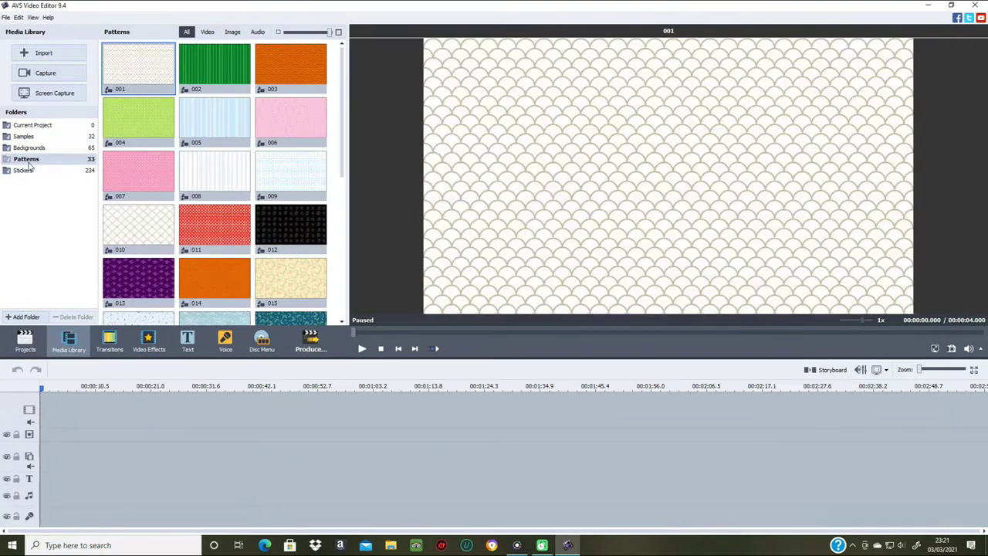
{"action": "left_click", "coordinate": [40, 126]}
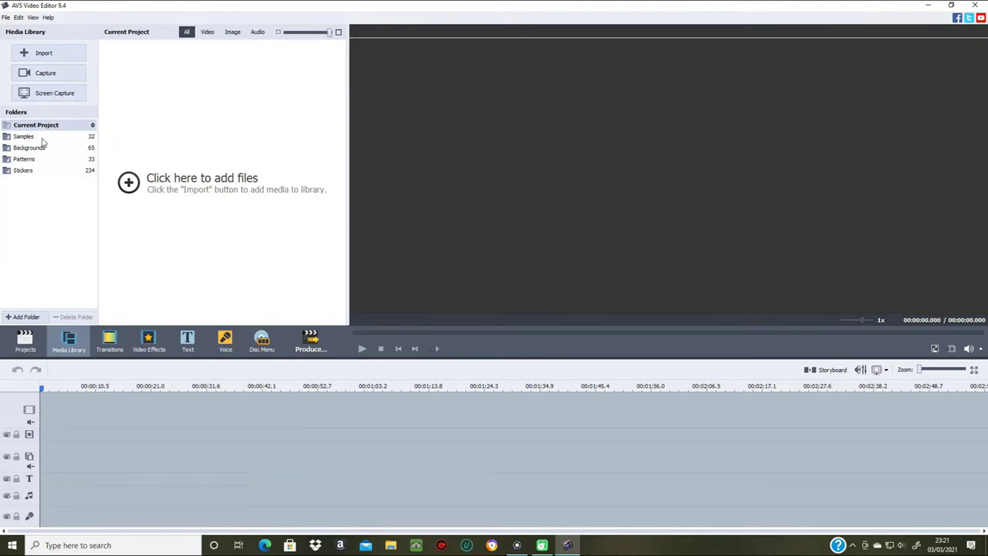
- Open the Samples folder, preview the Sample 1 flower image and look through the rest of the sample media
{"action": "left_click", "coordinate": [42, 138]}
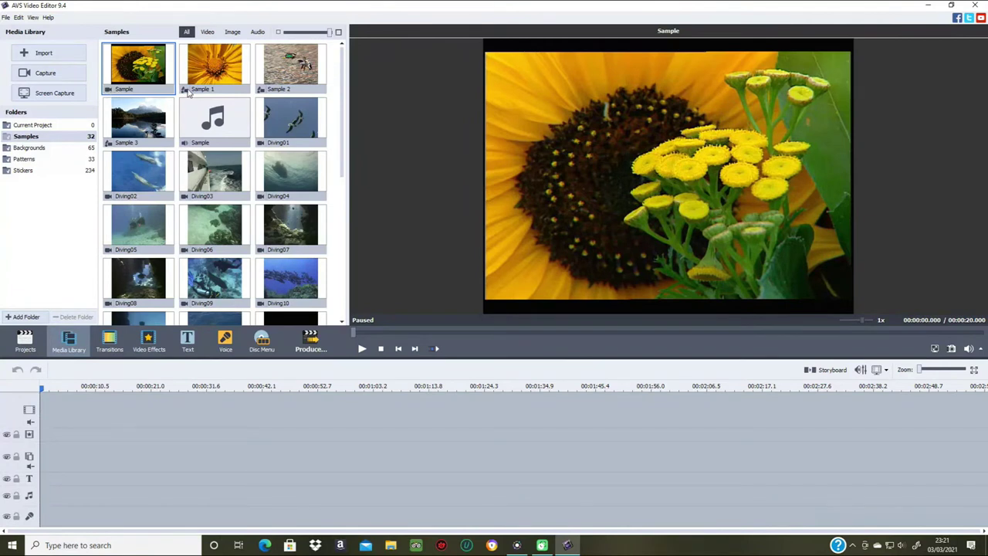
{"action": "left_click", "coordinate": [230, 70]}
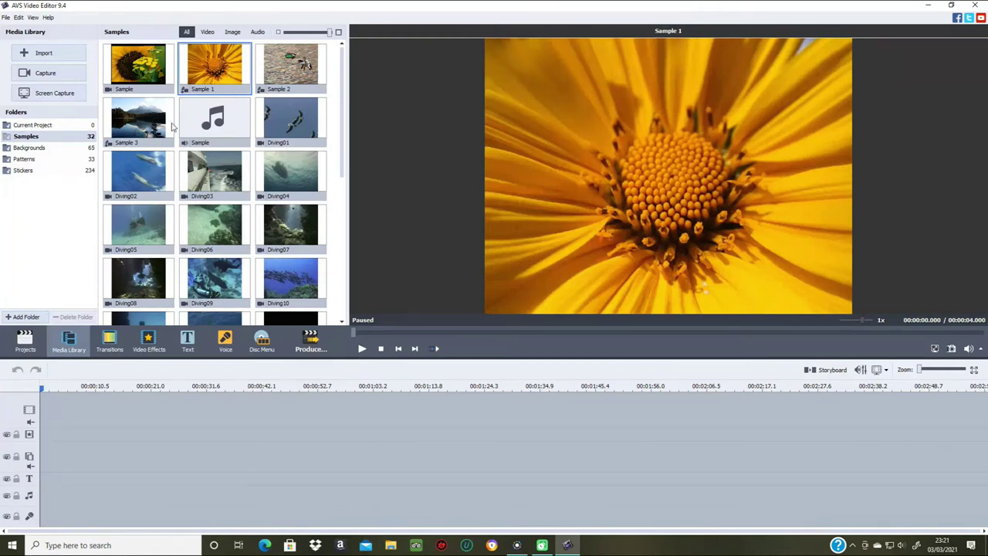
{"action": "left_click", "coordinate": [363, 348]}
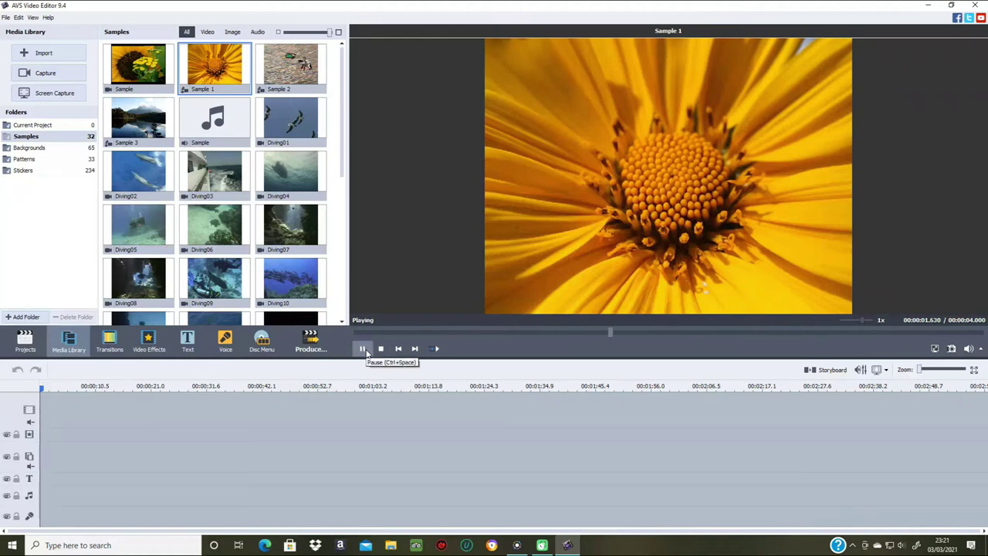
{"action": "left_click", "coordinate": [363, 349]}
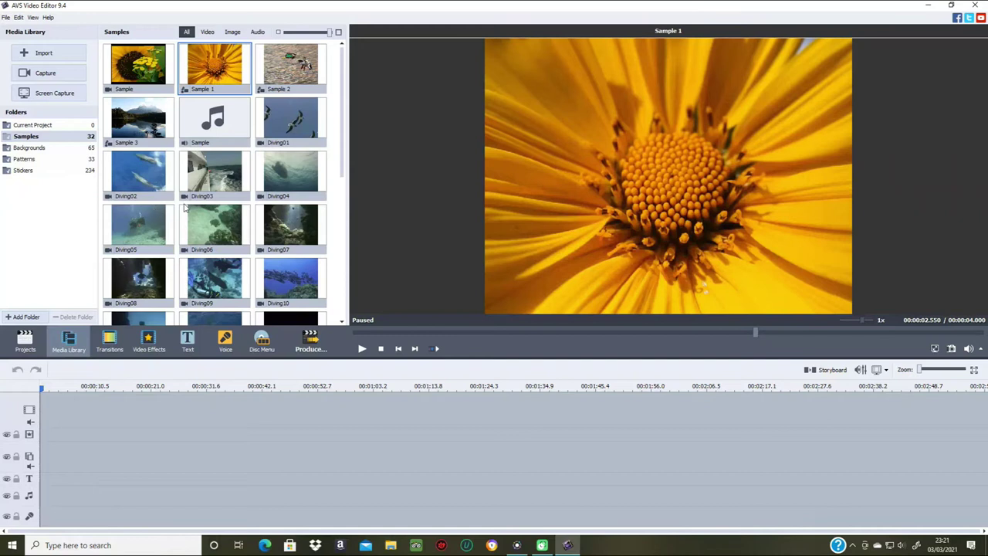
{"action": "scroll", "coordinate": [226, 283], "scroll_direction": "down", "scroll_amount": 5}
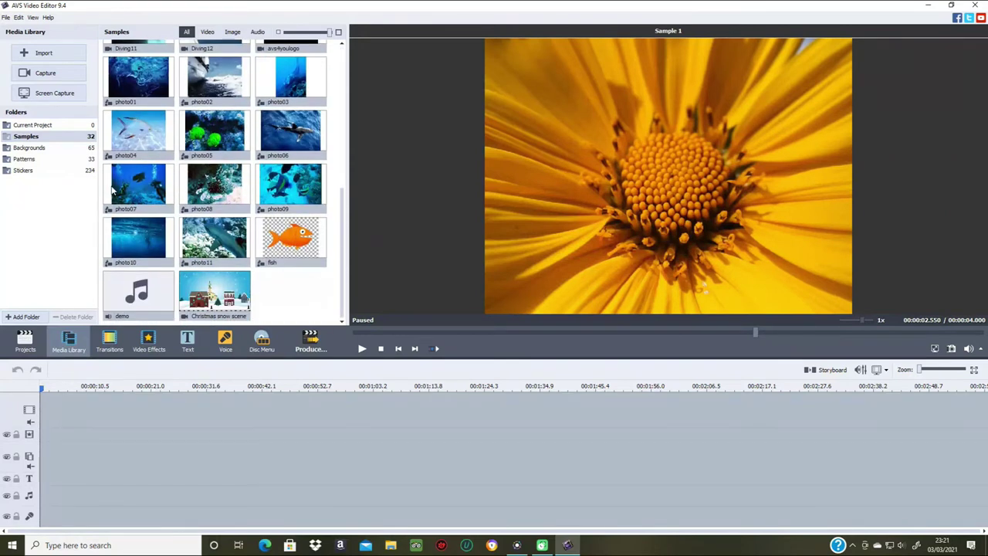
{"action": "scroll", "coordinate": [276, 186], "scroll_direction": "up", "scroll_amount": 3}
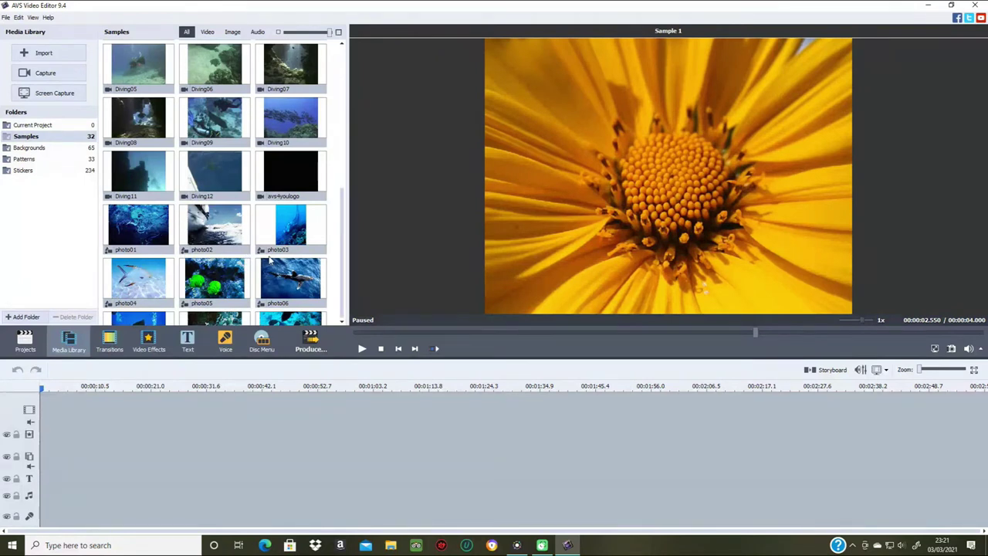
{"action": "scroll", "coordinate": [185, 256], "scroll_direction": "down", "scroll_amount": 3}
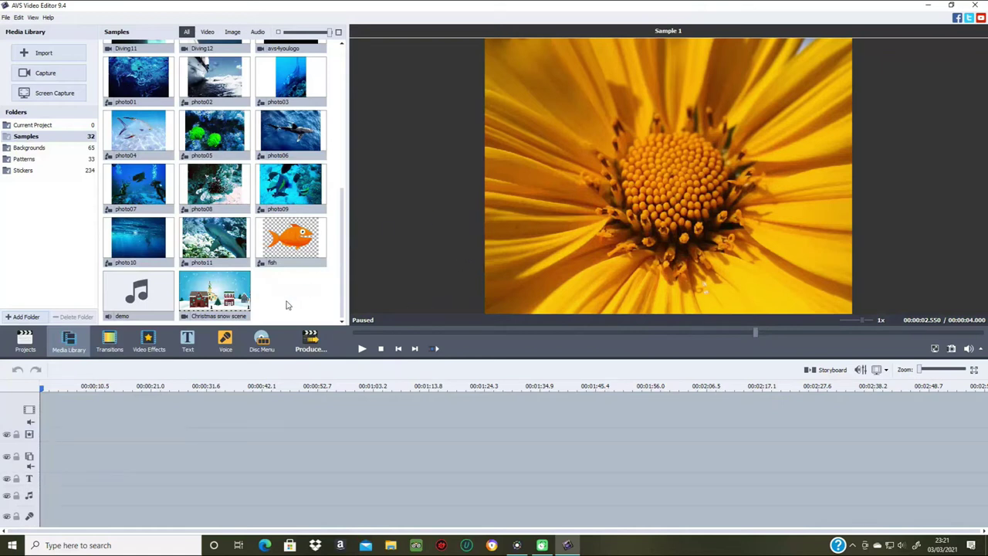
{"action": "scroll", "coordinate": [268, 286], "scroll_direction": "up", "scroll_amount": 5}
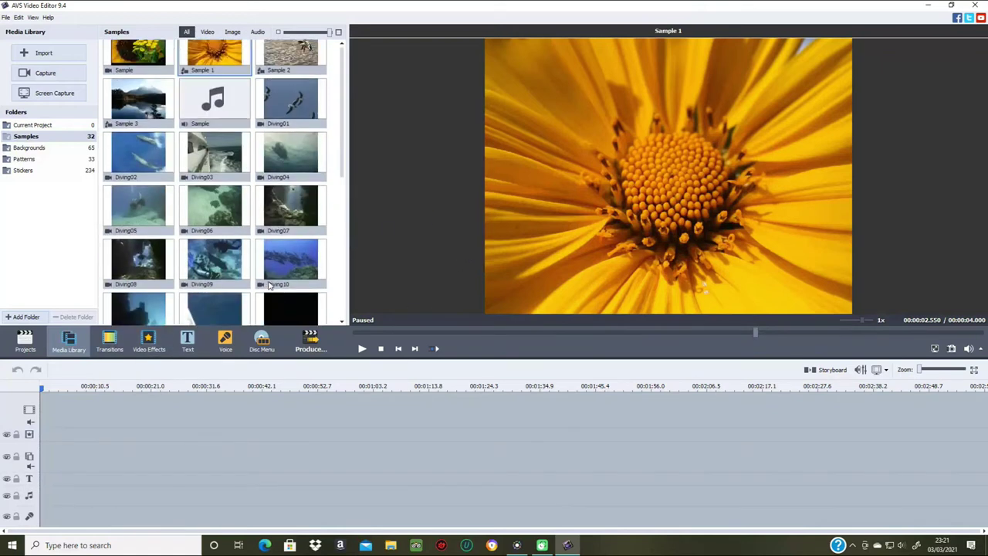
- Display the Backgrounds collection in the Media Library
{"action": "left_click", "coordinate": [22, 149]}
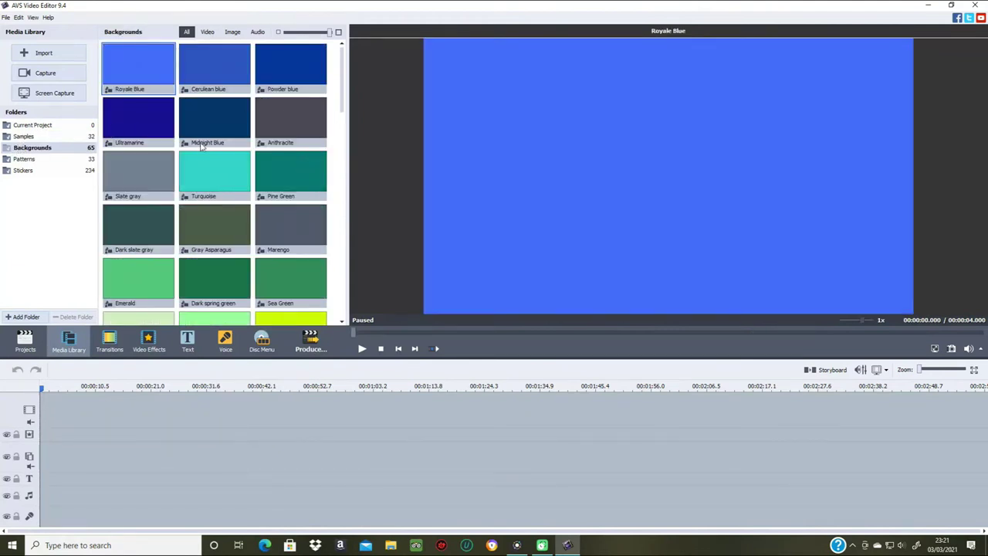
- Look through the solid colours available in the Backgrounds collection
{"action": "scroll", "coordinate": [202, 147], "scroll_direction": "down", "scroll_amount": 3}
{"action": "scroll", "coordinate": [267, 170], "scroll_direction": "down", "scroll_amount": 12}
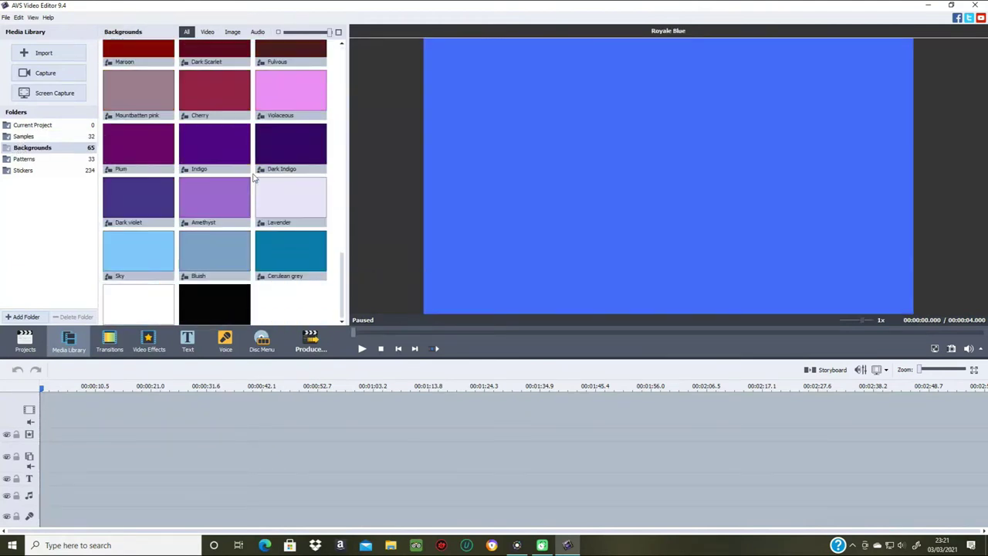
{"action": "scroll", "coordinate": [320, 292], "scroll_direction": "up", "scroll_amount": 15}
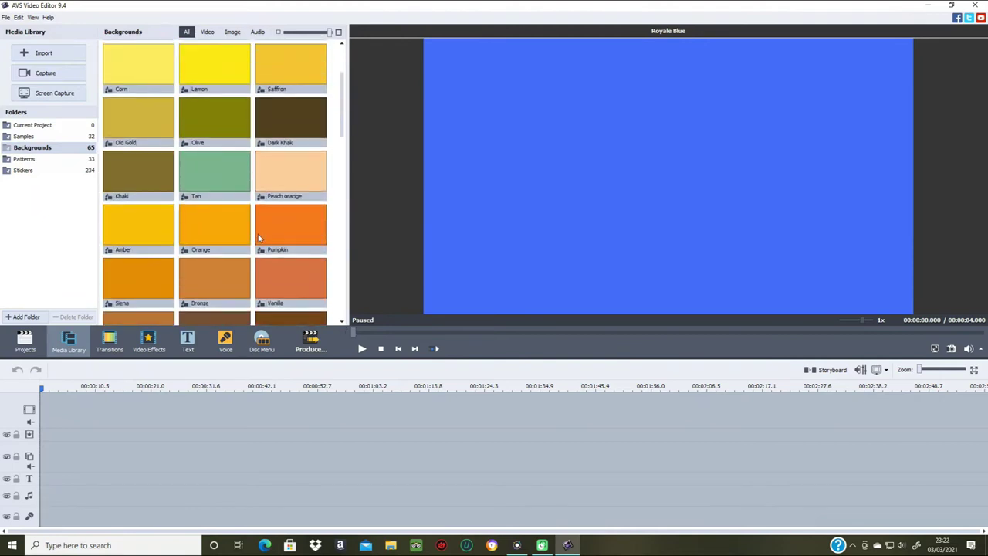
- Display the Patterns collection and look through its designs
{"action": "left_click", "coordinate": [26, 160]}
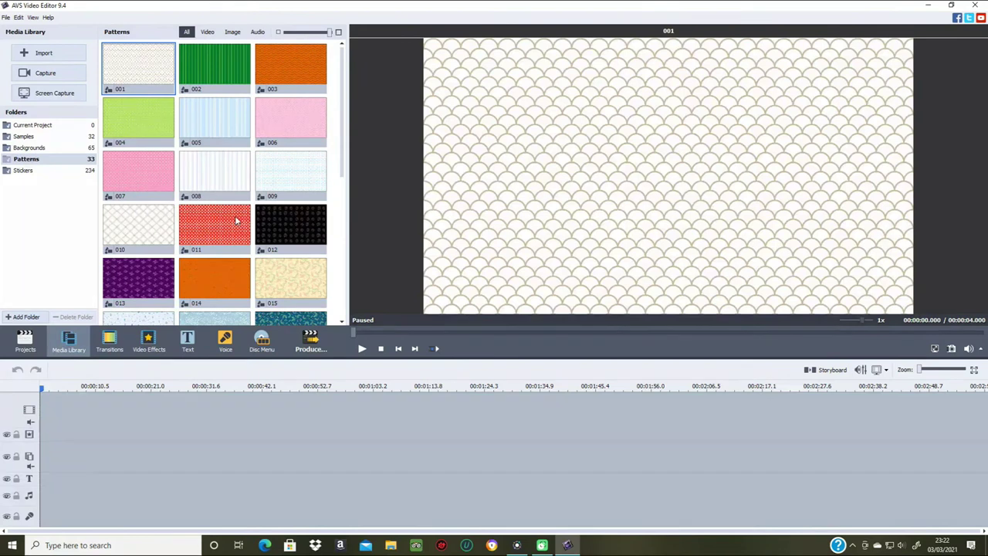
{"action": "scroll", "coordinate": [237, 221], "scroll_direction": "down", "scroll_amount": 5}
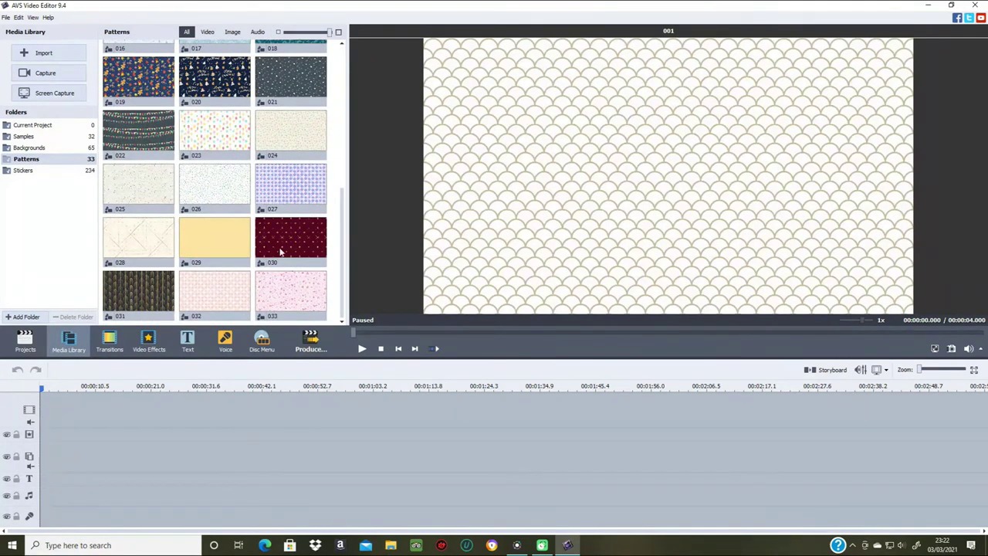
{"action": "scroll", "coordinate": [280, 251], "scroll_direction": "up", "scroll_amount": 5}
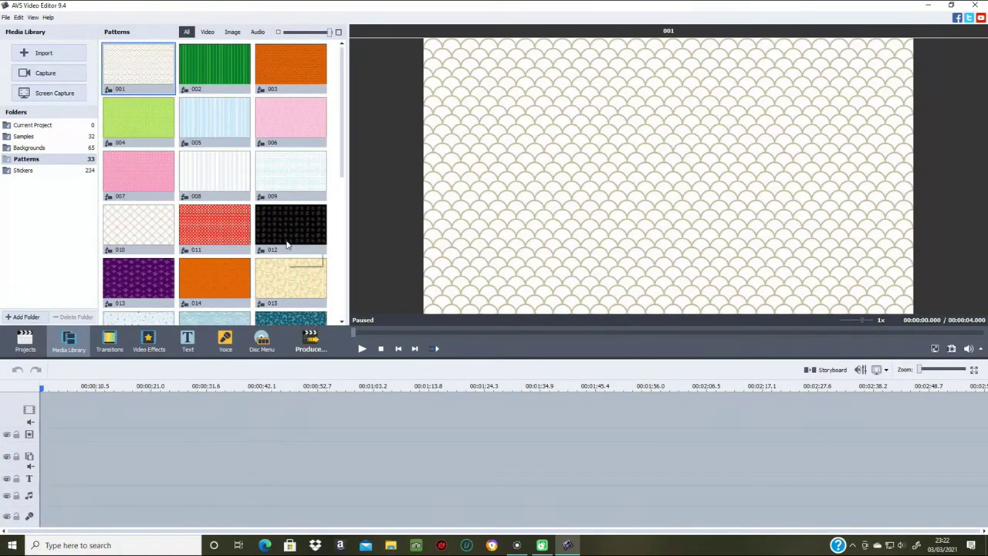
- Display the Stickers collection and look through it down to the emoji stickers at its end
{"action": "left_click", "coordinate": [44, 171]}
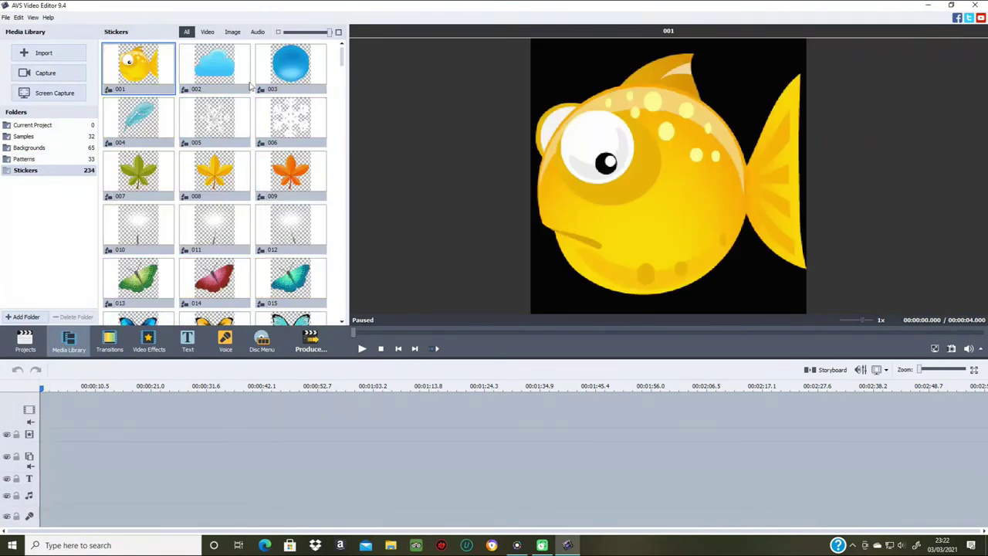
{"action": "scroll", "coordinate": [249, 161], "scroll_direction": "down", "scroll_amount": 10}
{"action": "scroll", "coordinate": [249, 161], "scroll_direction": "down", "scroll_amount": 12}
{"action": "scroll", "coordinate": [239, 185], "scroll_direction": "down", "scroll_amount": 20}
{"action": "scroll", "coordinate": [239, 185], "scroll_direction": "down", "scroll_amount": 3}
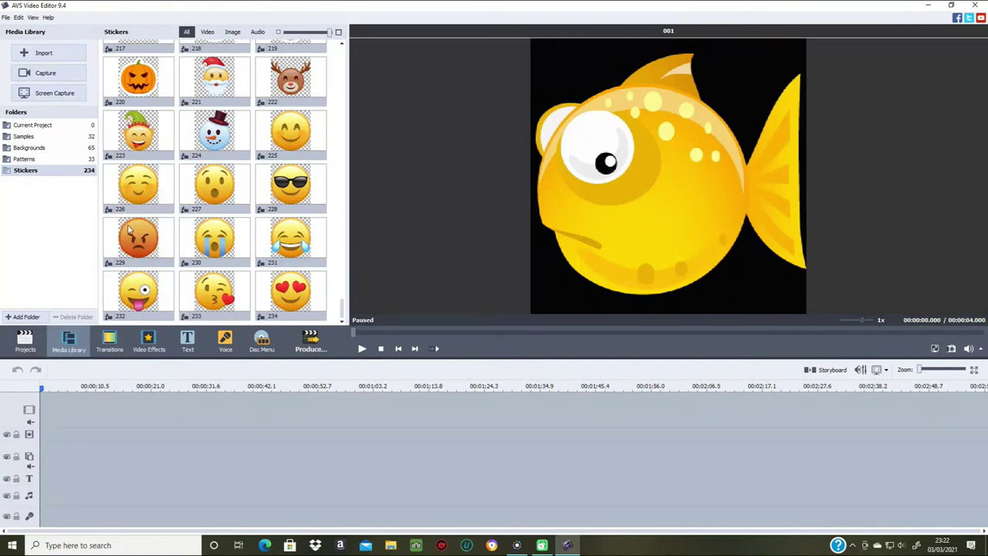
- Open the Transitions library, dismissing its tip, and preview the Burning Fade and Burning Fire transitions
{"action": "left_click", "coordinate": [110, 339]}
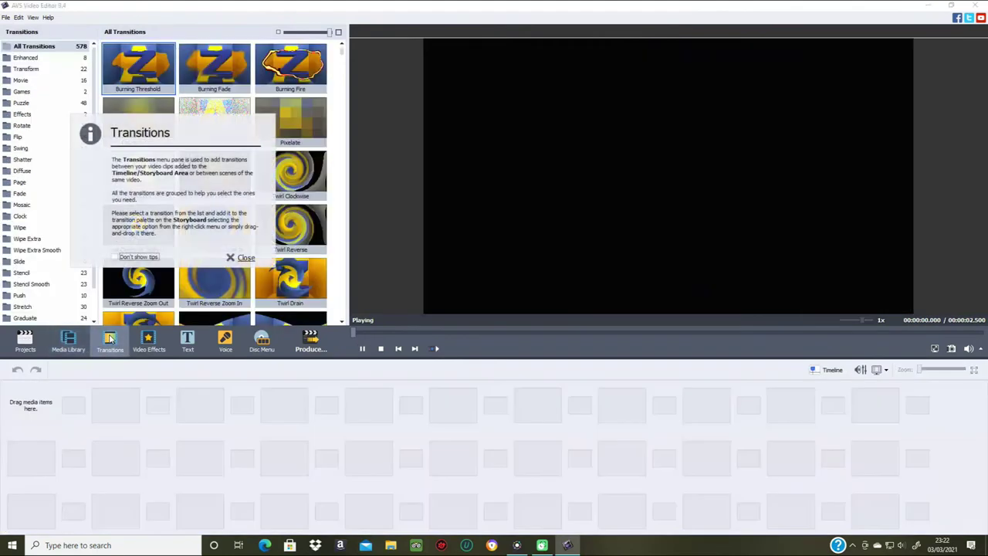
{"action": "left_click", "coordinate": [243, 259]}
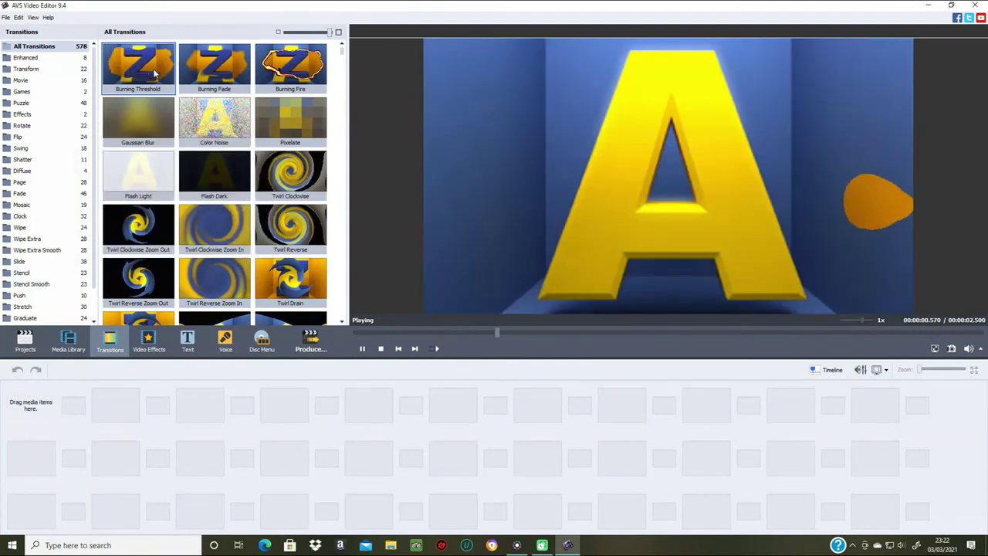
{"action": "left_click", "coordinate": [233, 76]}
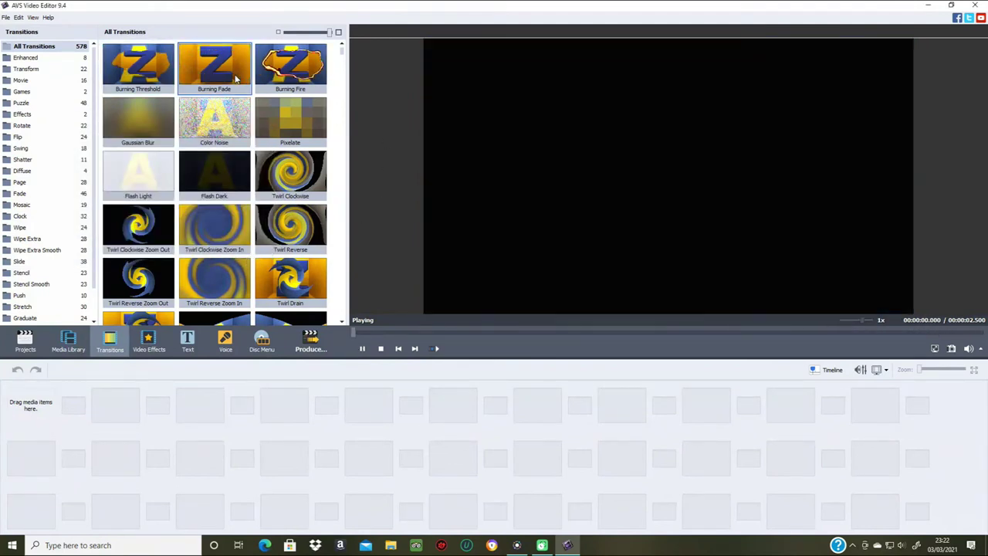
{"action": "left_click", "coordinate": [309, 68]}
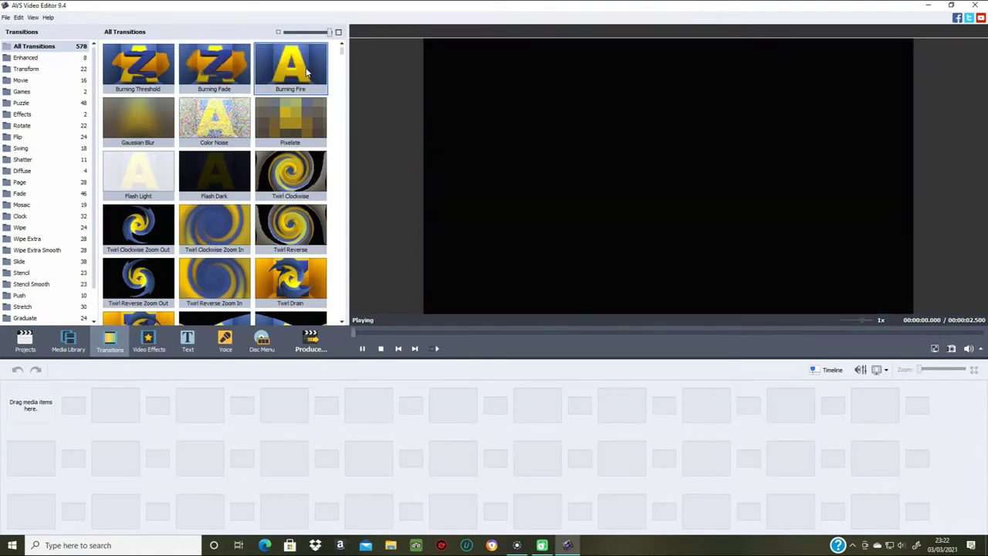
- Preview the Ripple Inside, Ripple Outside and Sphere Inside transitions
{"action": "scroll", "coordinate": [278, 162], "scroll_direction": "down", "scroll_amount": 10}
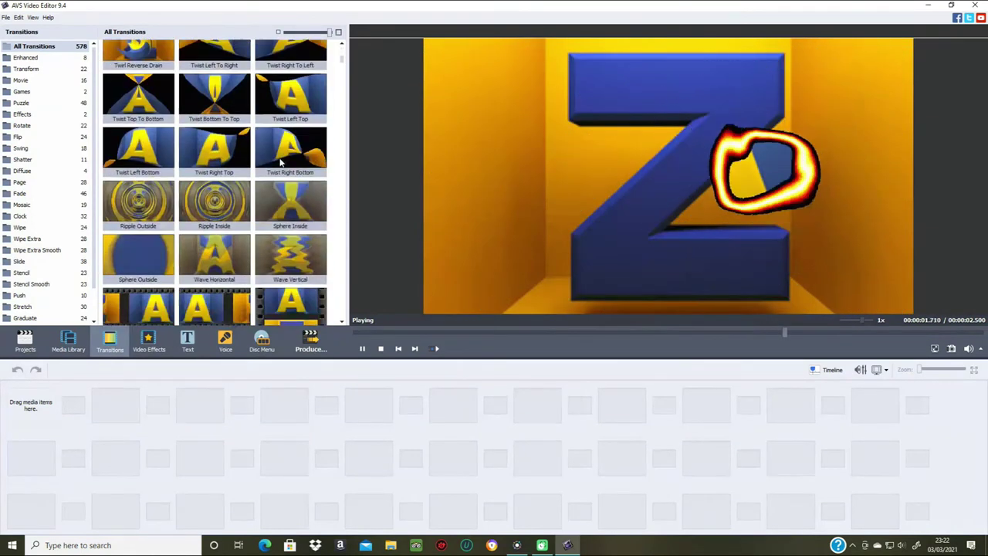
{"action": "left_click", "coordinate": [237, 177]}
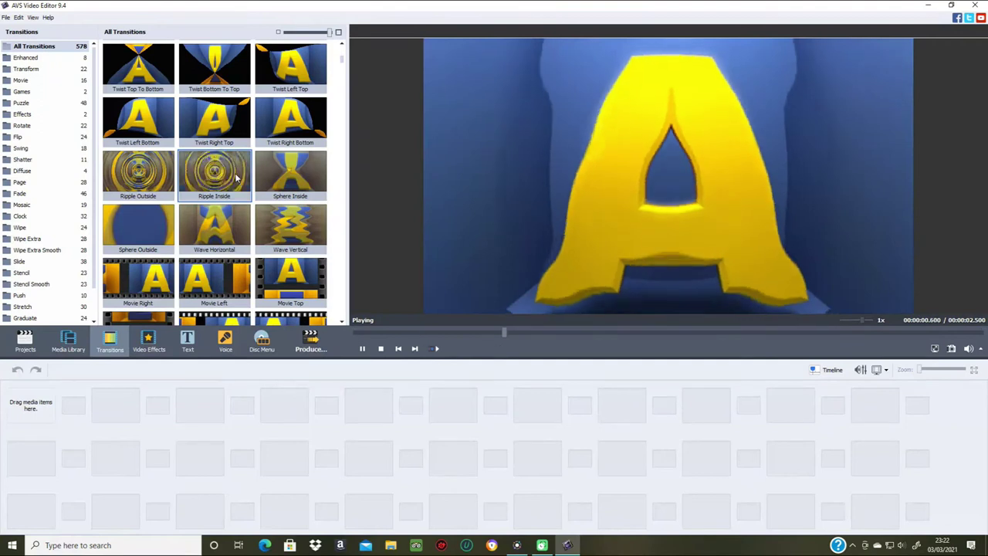
{"action": "left_click", "coordinate": [149, 179]}
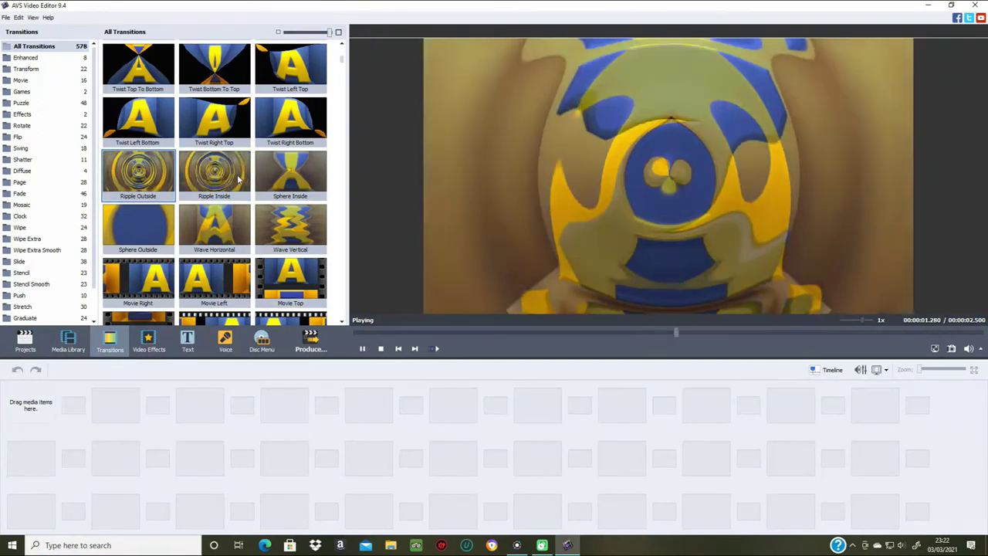
{"action": "left_click", "coordinate": [298, 184]}
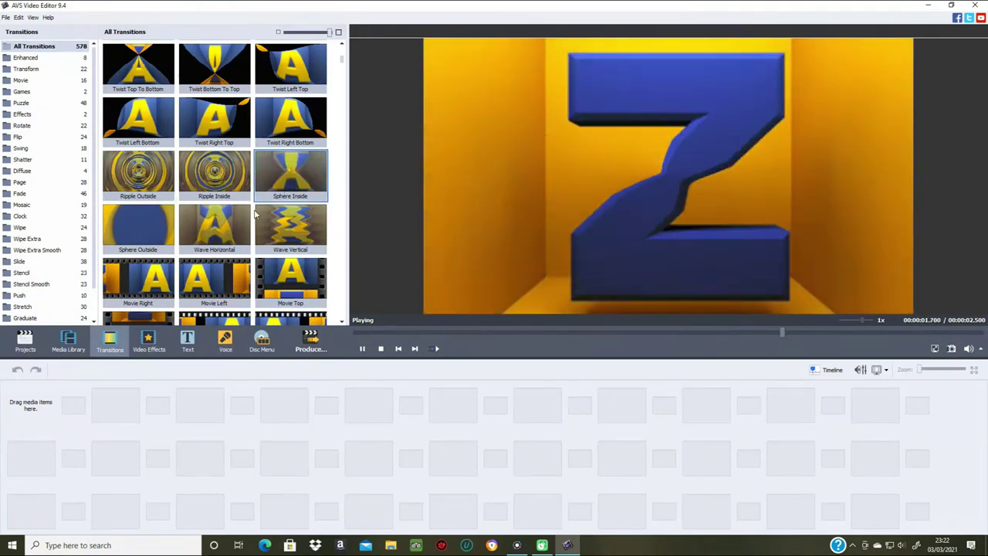
- Preview several Game Tile transitions, Large Hexagons, and Small Triangles, Collapse
{"action": "scroll", "coordinate": [263, 205], "scroll_direction": "down", "scroll_amount": 5}
{"action": "scroll", "coordinate": [258, 207], "scroll_direction": "down", "scroll_amount": 3}
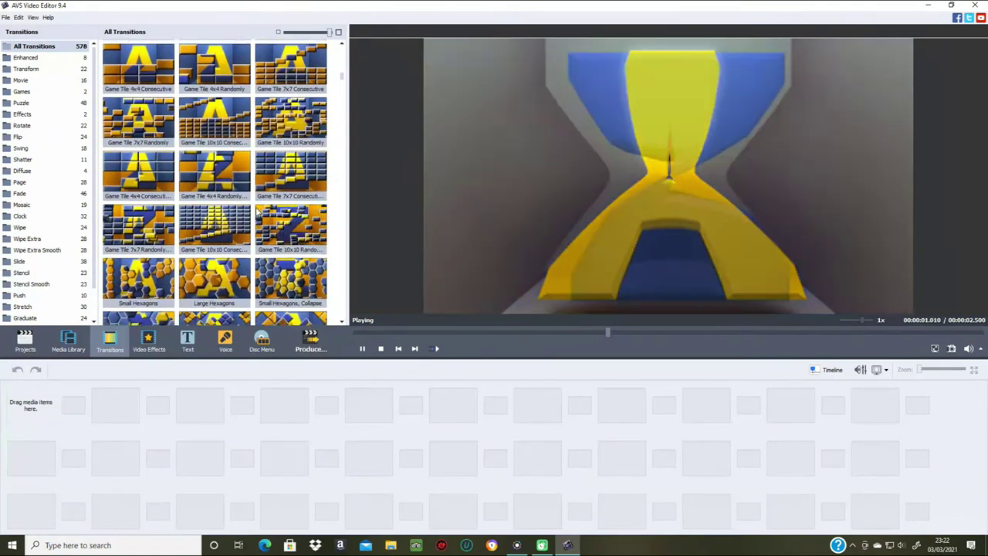
{"action": "left_click", "coordinate": [292, 176]}
{"action": "left_click", "coordinate": [215, 120]}
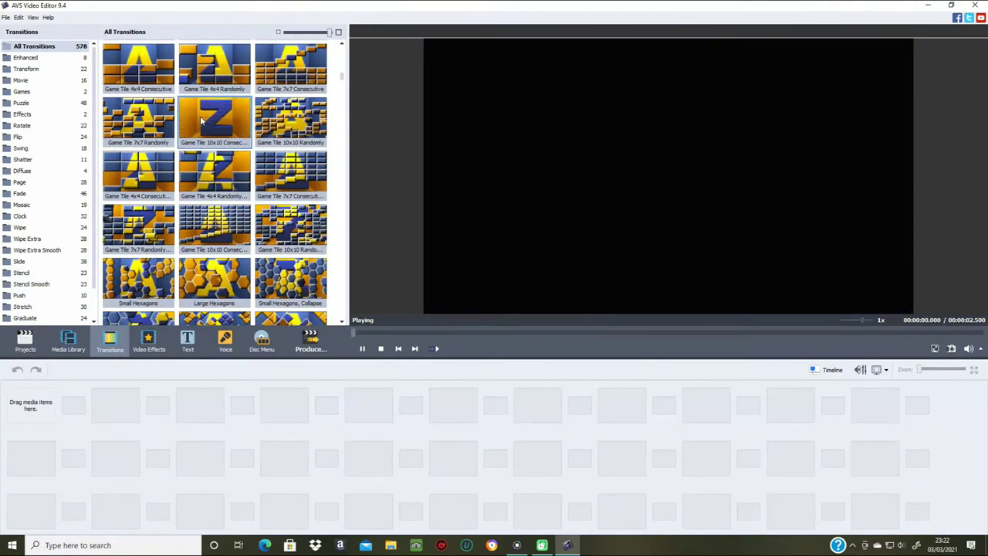
{"action": "left_click", "coordinate": [139, 124]}
{"action": "left_click", "coordinate": [160, 82]}
{"action": "left_click", "coordinate": [214, 225]}
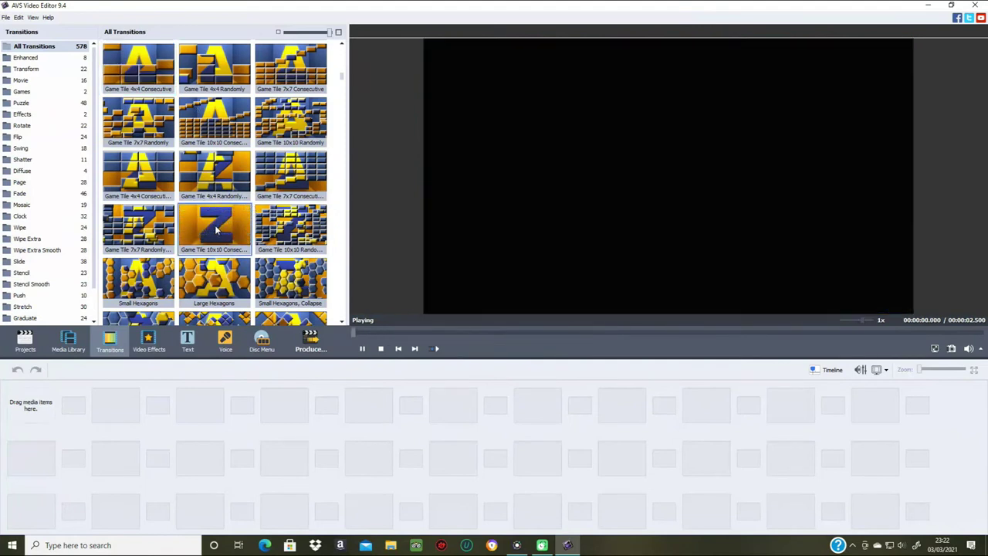
{"action": "left_click", "coordinate": [223, 280]}
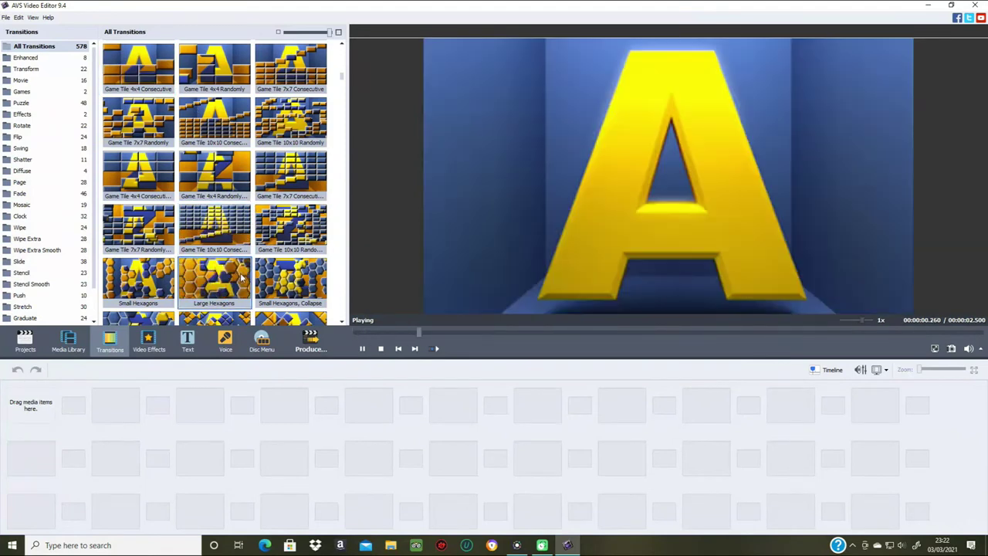
{"action": "scroll", "coordinate": [249, 261], "scroll_direction": "down", "scroll_amount": 5}
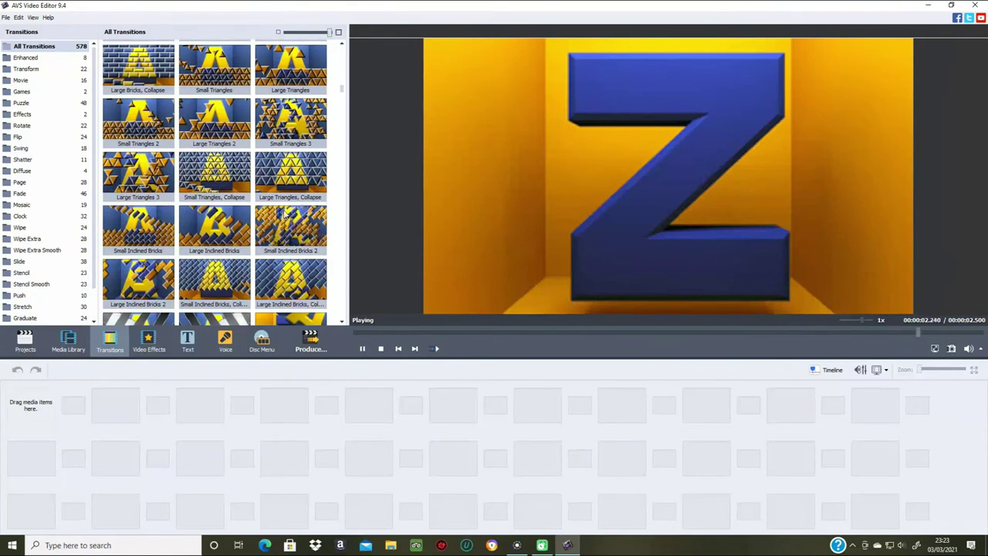
{"action": "left_click", "coordinate": [223, 176]}
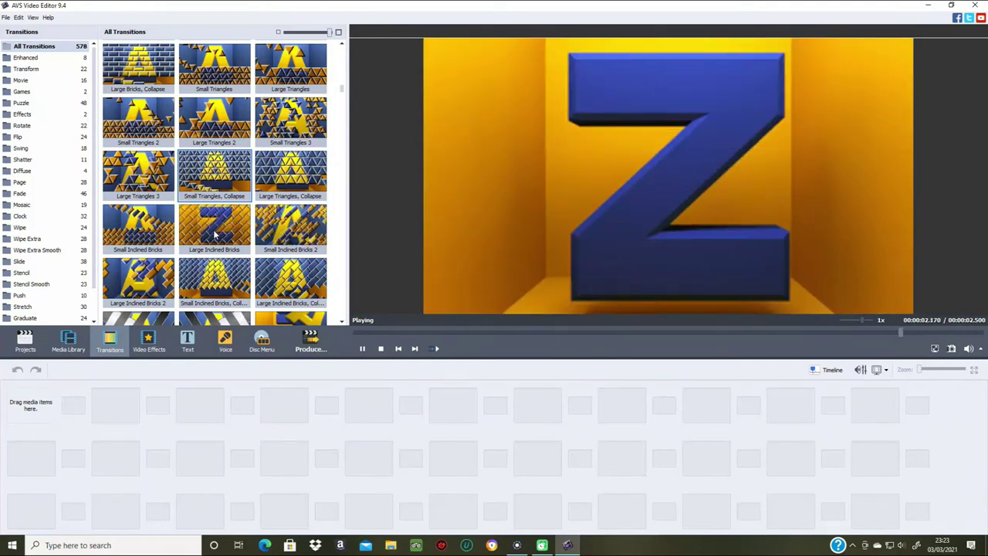
- Browse past the rotate transitions and preview Flip Fly Horizontal Out and Flip Boxes Left To Right
{"action": "scroll", "coordinate": [220, 245], "scroll_direction": "down", "scroll_amount": 3}
{"action": "scroll", "coordinate": [221, 245], "scroll_direction": "down", "scroll_amount": 1}
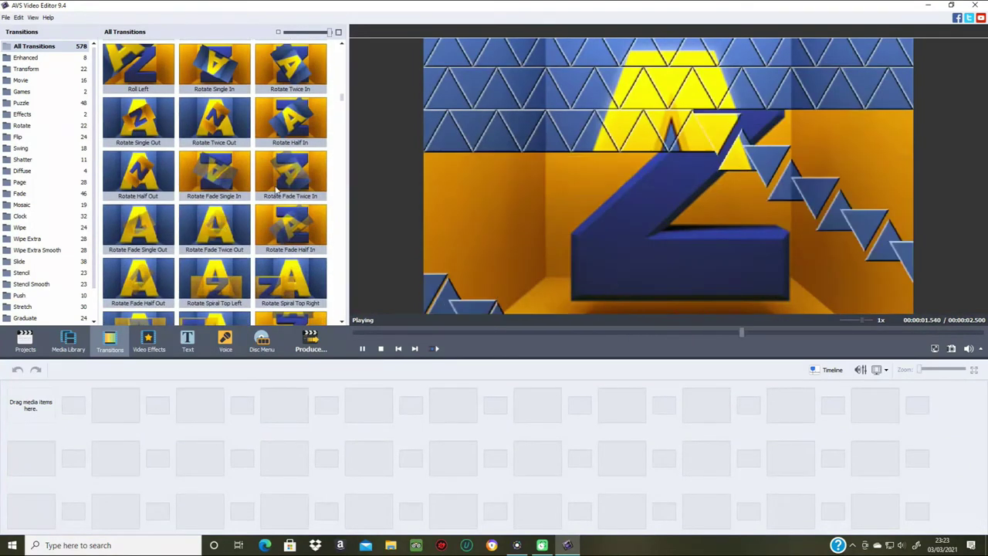
{"action": "scroll", "coordinate": [251, 156], "scroll_direction": "down", "scroll_amount": 5}
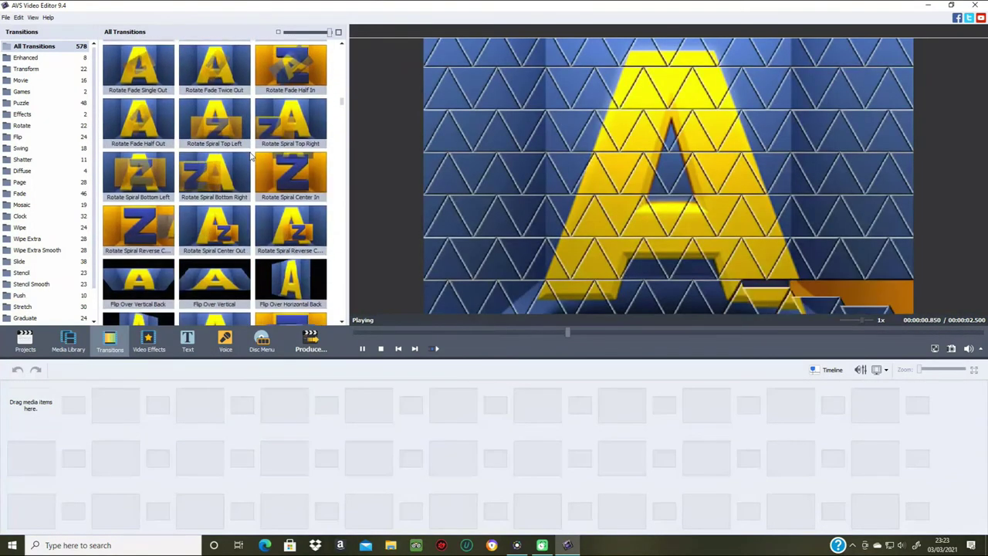
{"action": "scroll", "coordinate": [223, 173], "scroll_direction": "down", "scroll_amount": 3}
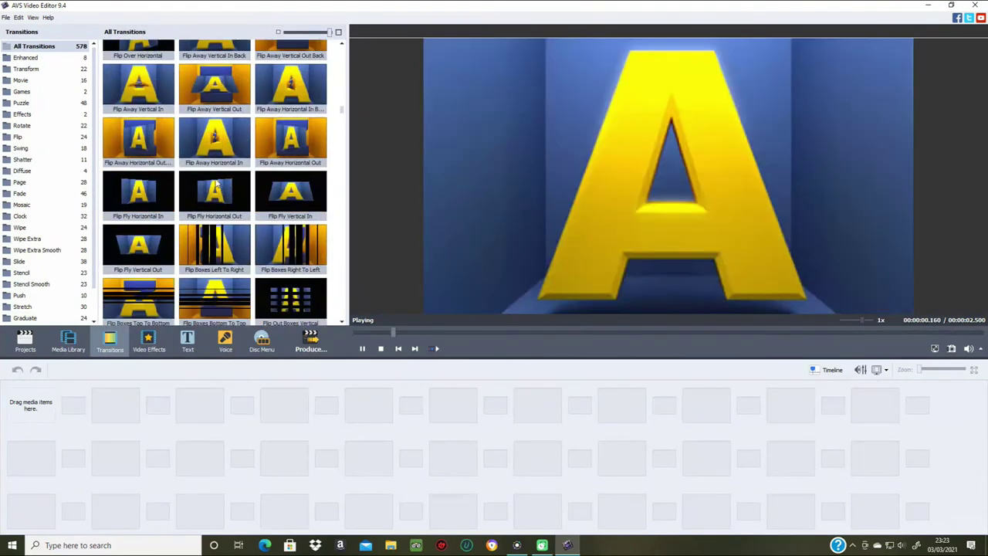
{"action": "left_click", "coordinate": [219, 178]}
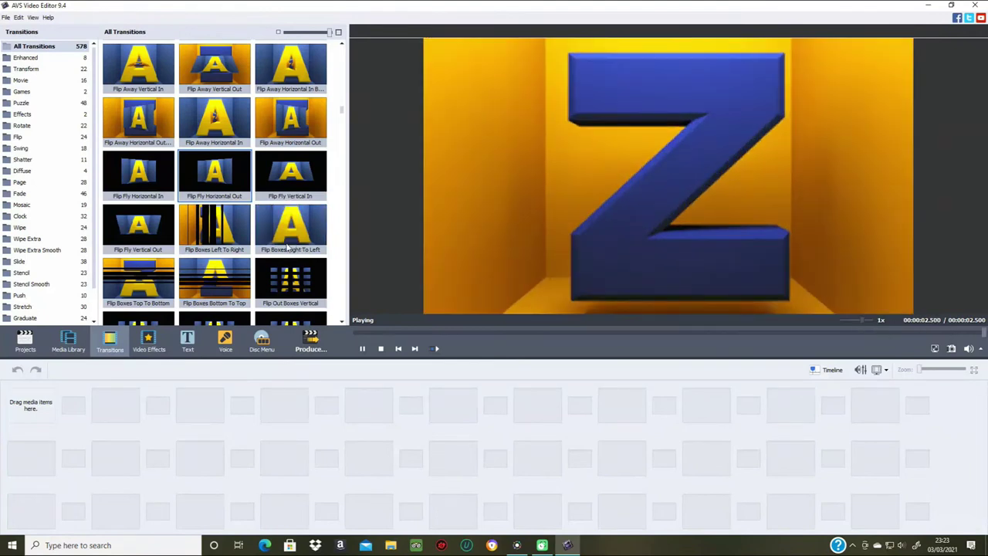
{"action": "key", "text": "Down"}
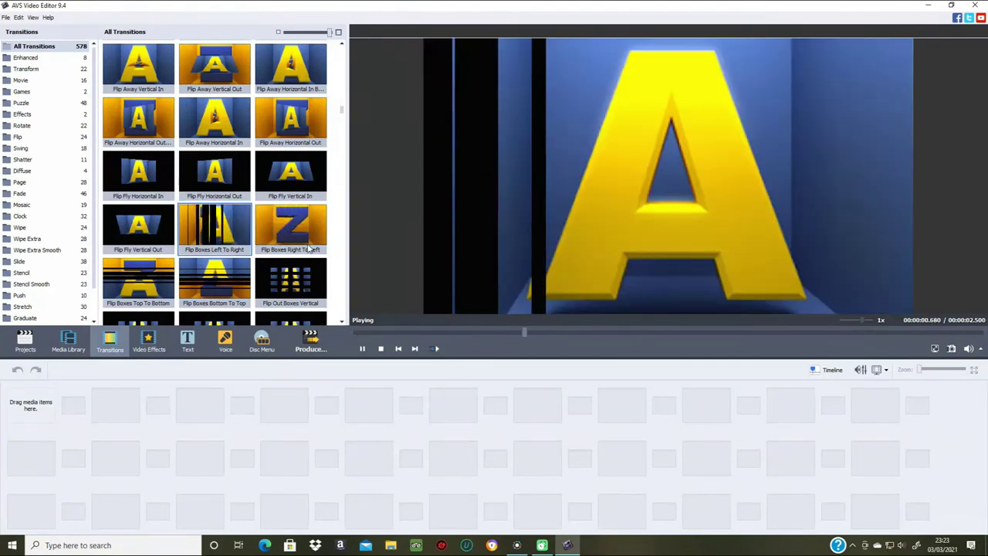
- Preview a vertical Swing Doors Change transition, Shatter Whirl Wind and Shatter Corner Right Top
{"action": "scroll", "coordinate": [237, 265], "scroll_direction": "down", "scroll_amount": 5}
{"action": "scroll", "coordinate": [239, 166], "scroll_direction": "down", "scroll_amount": 1}
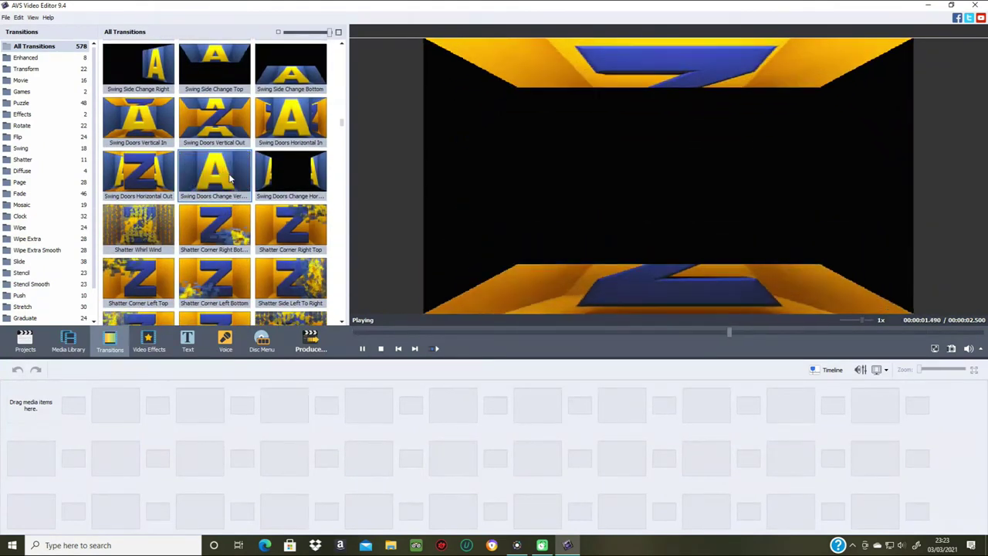
{"action": "left_click", "coordinate": [134, 237]}
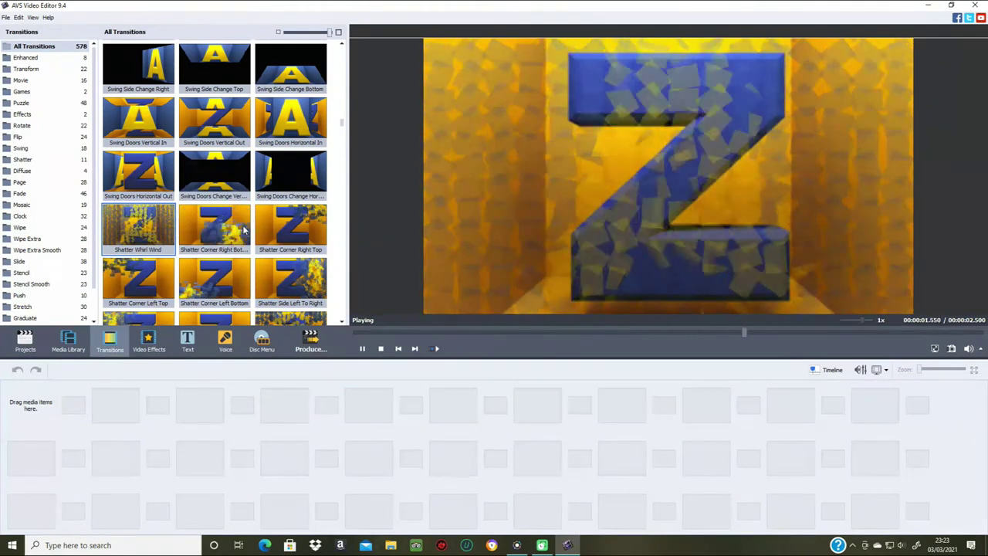
{"action": "left_click", "coordinate": [297, 236]}
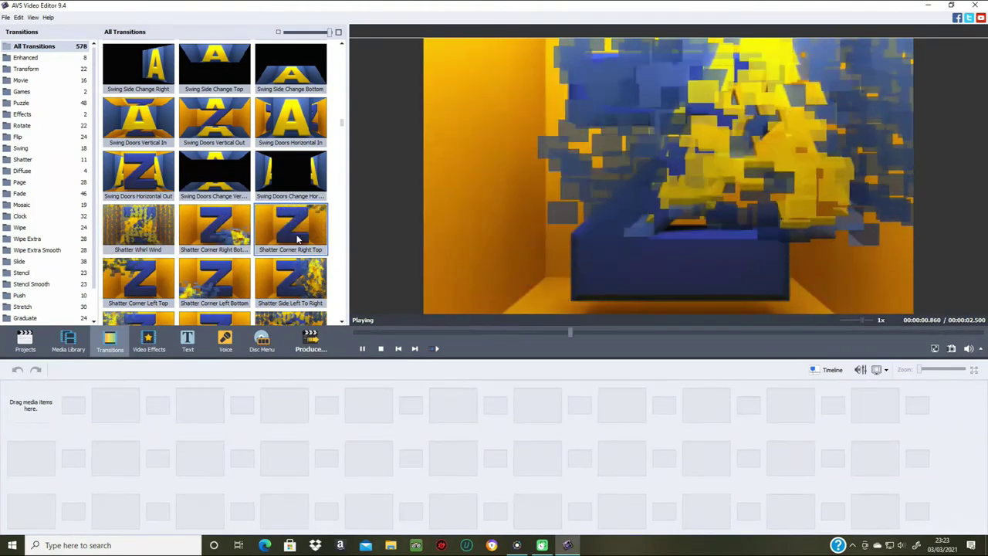
- Preview the Page Turn Album transitions, including Page Turn Album Right Top
{"action": "scroll", "coordinate": [275, 244], "scroll_direction": "down", "scroll_amount": 5}
{"action": "left_click", "coordinate": [293, 180]}
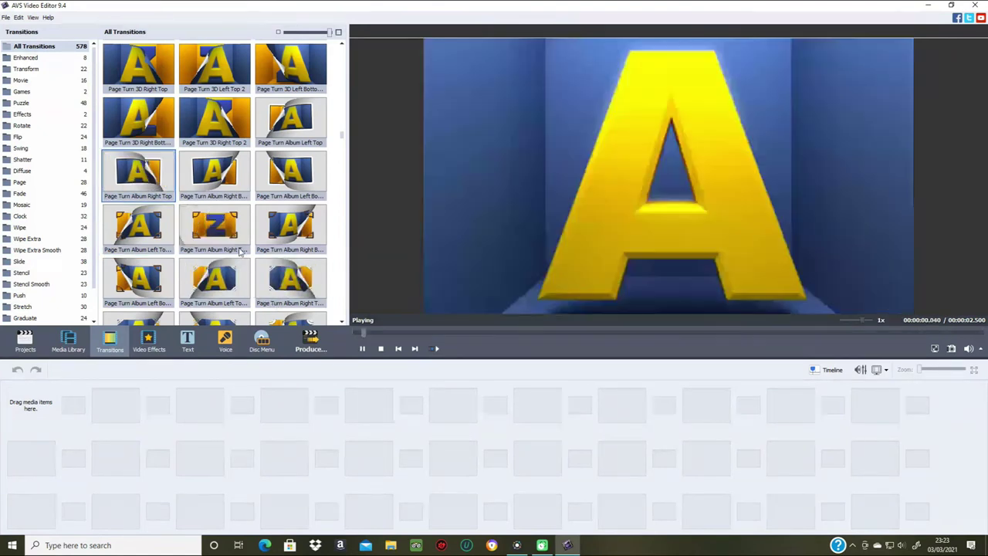
{"action": "scroll", "coordinate": [241, 251], "scroll_direction": "down", "scroll_amount": 2}
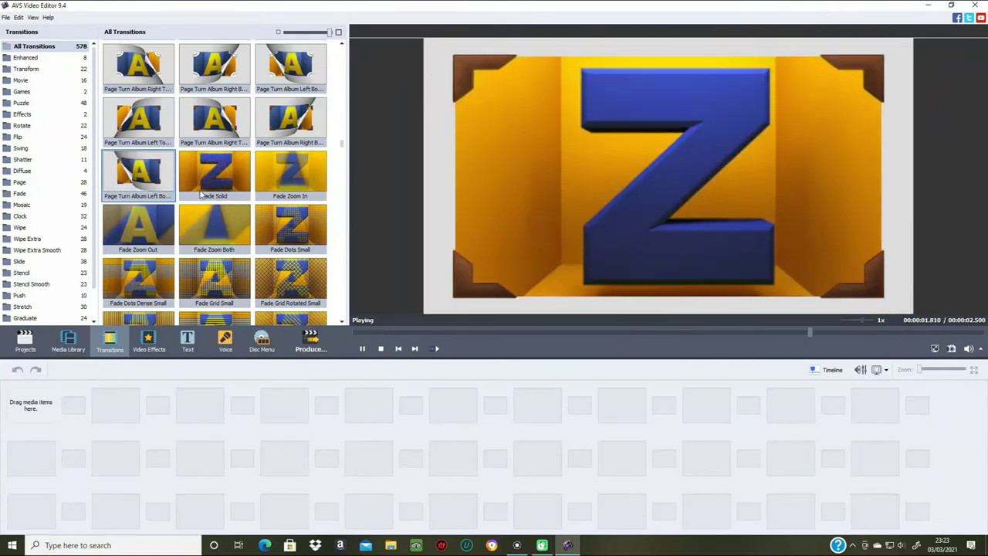
- Preview the Fade Line Vertical and Clock 8 Angles Clockwise transitions
{"action": "scroll", "coordinate": [249, 278], "scroll_direction": "down", "scroll_amount": 5}
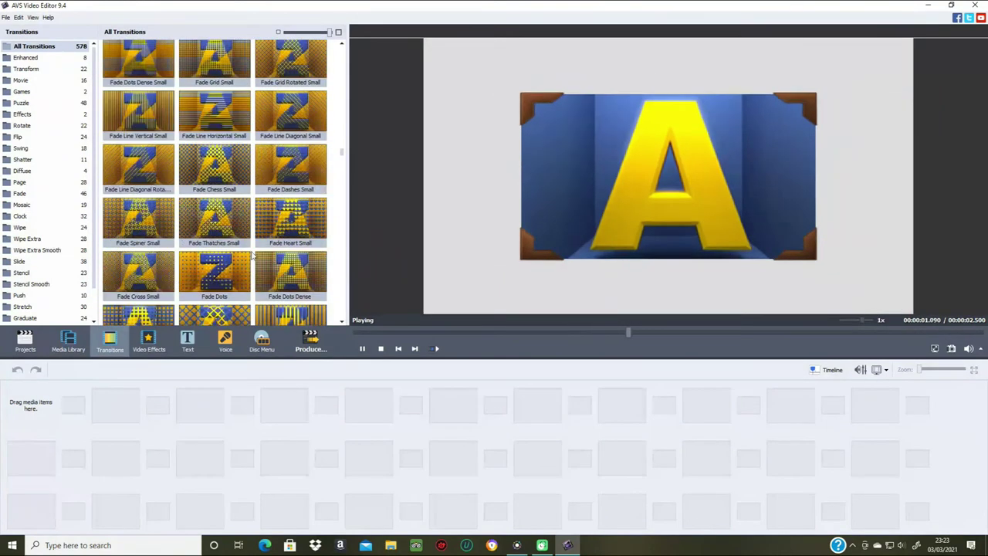
{"action": "left_click", "coordinate": [228, 198]}
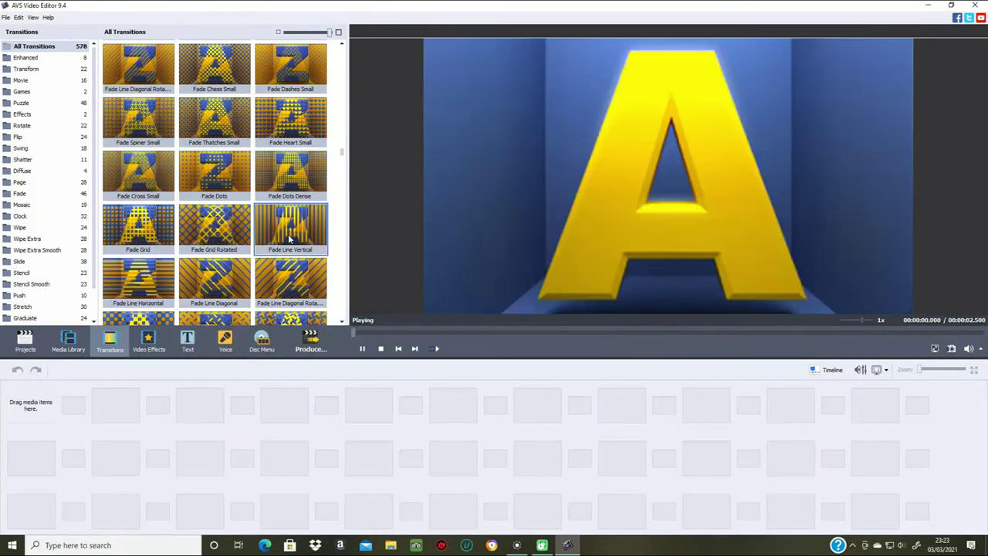
{"action": "scroll", "coordinate": [274, 278], "scroll_direction": "down", "scroll_amount": 10}
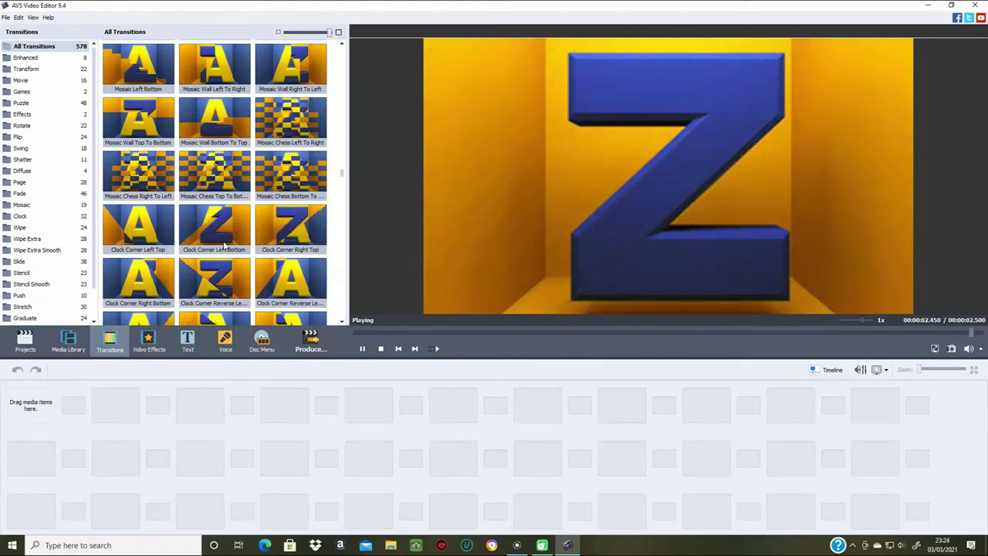
{"action": "scroll", "coordinate": [226, 271], "scroll_direction": "down", "scroll_amount": 5}
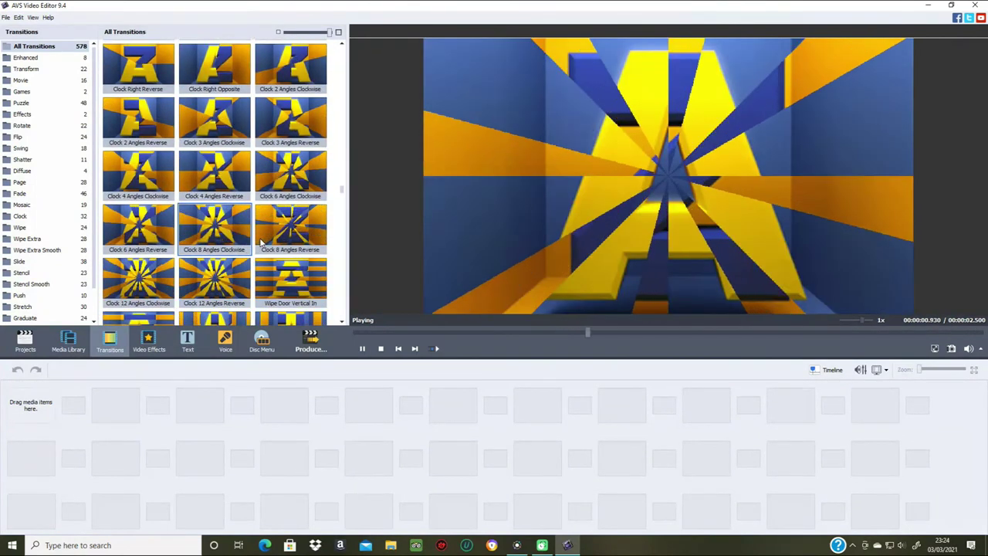
- Preview the Filled V, Left and Slide Side Bottom To Top transitions
{"action": "scroll", "coordinate": [260, 242], "scroll_direction": "down", "scroll_amount": 10}
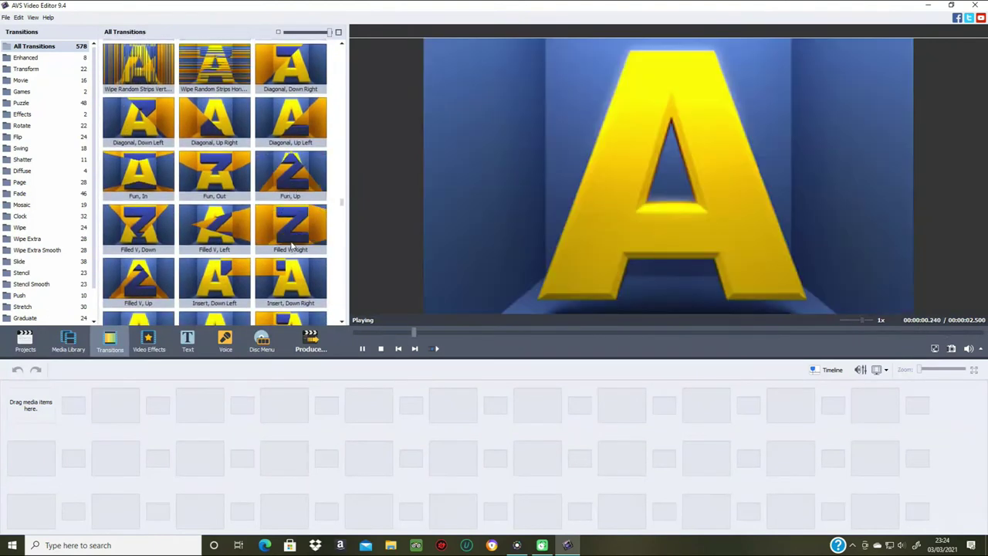
{"action": "left_click", "coordinate": [231, 235]}
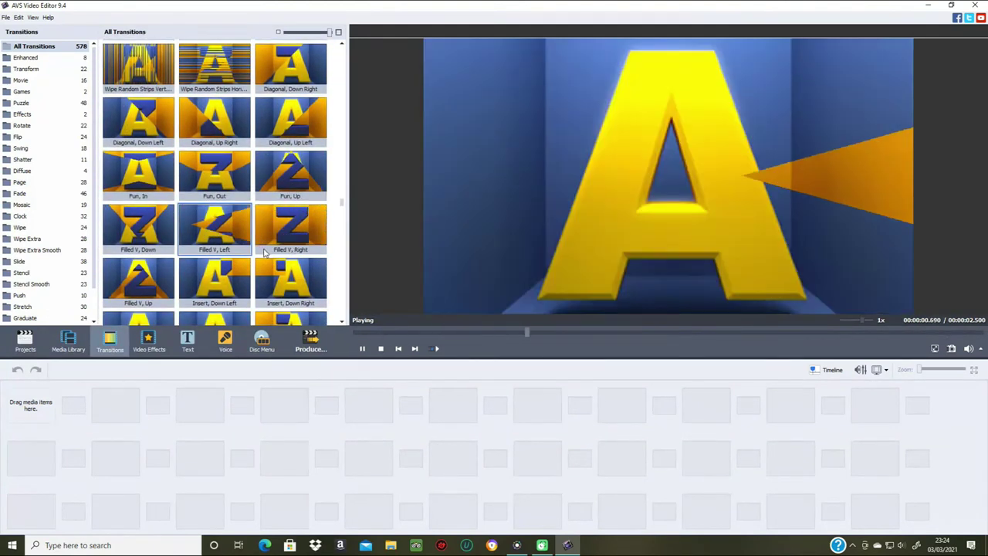
{"action": "scroll", "coordinate": [262, 250], "scroll_direction": "down", "scroll_amount": 15}
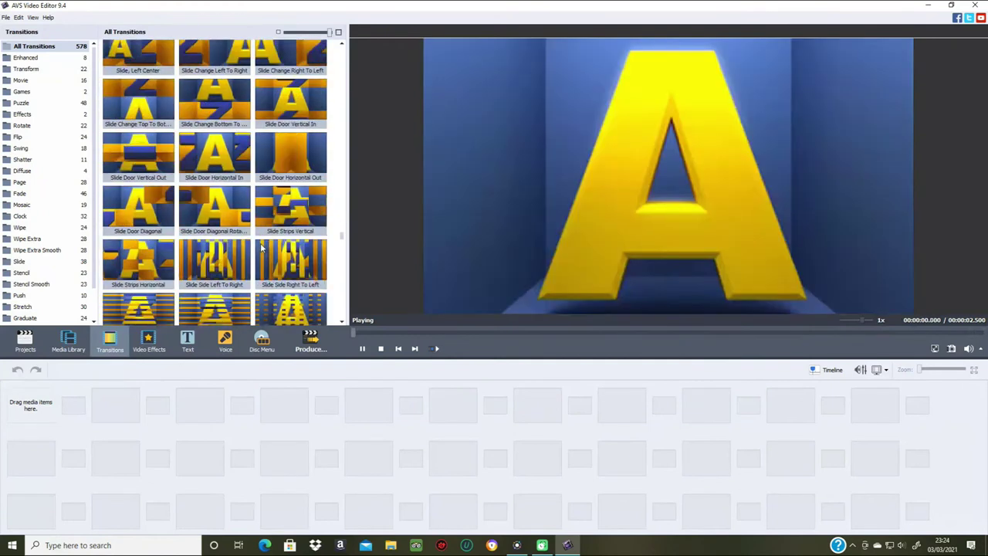
{"action": "scroll", "coordinate": [261, 247], "scroll_direction": "down", "scroll_amount": 2}
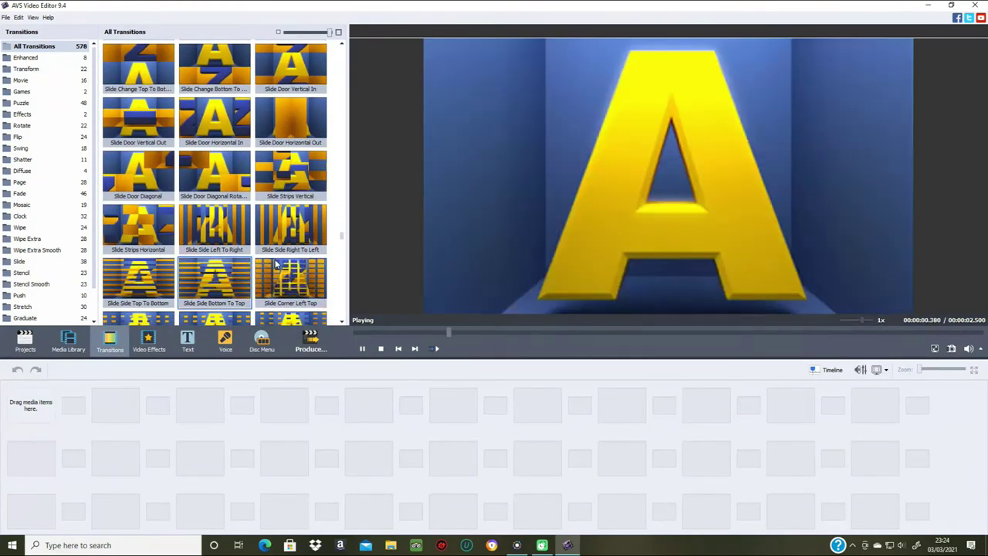
- Preview the Stencil Circle Out transition and browse on to the Graduate Smooth transitions
{"action": "scroll", "coordinate": [262, 270], "scroll_direction": "down", "scroll_amount": 6}
{"action": "left_click", "coordinate": [232, 193]}
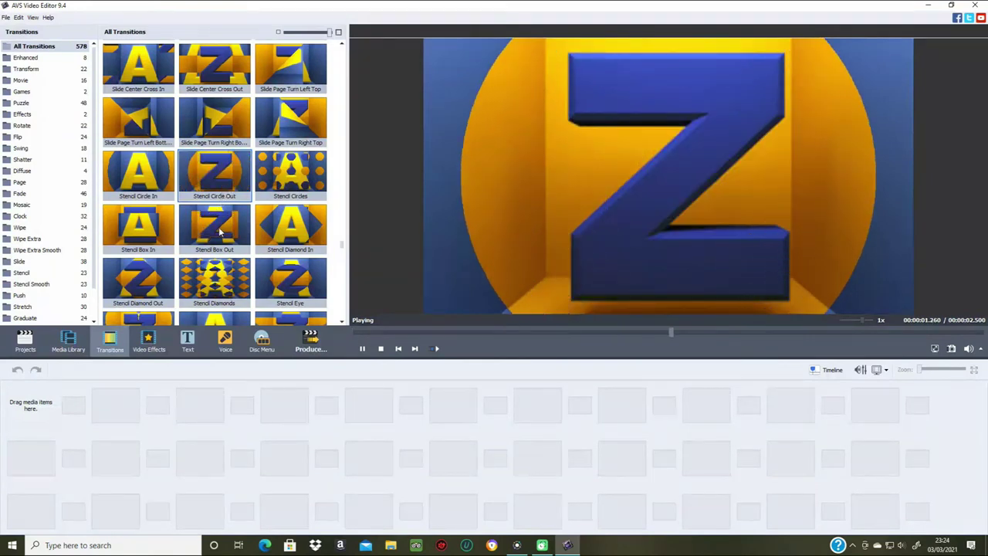
{"action": "scroll", "coordinate": [219, 231], "scroll_direction": "down", "scroll_amount": 10}
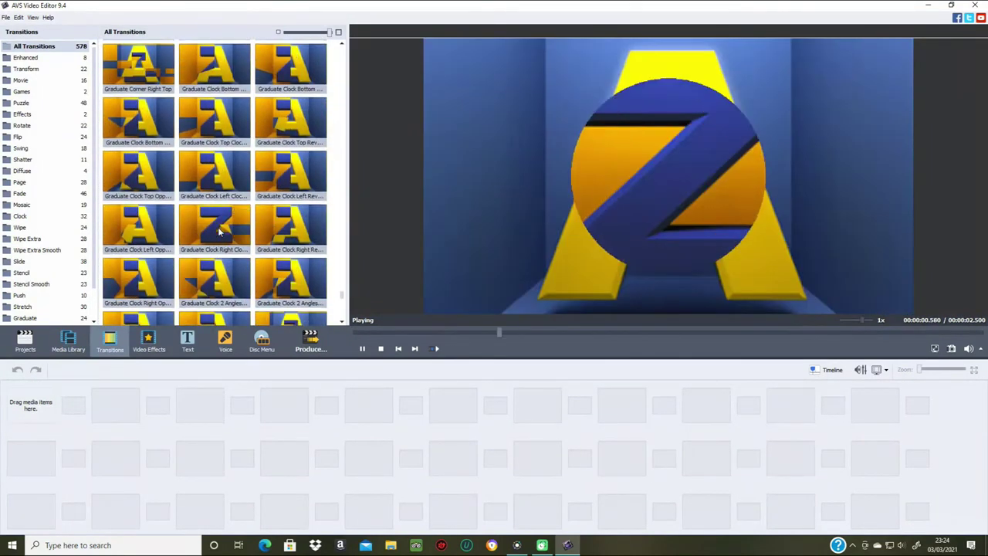
{"action": "scroll", "coordinate": [219, 231], "scroll_direction": "down", "scroll_amount": 10}
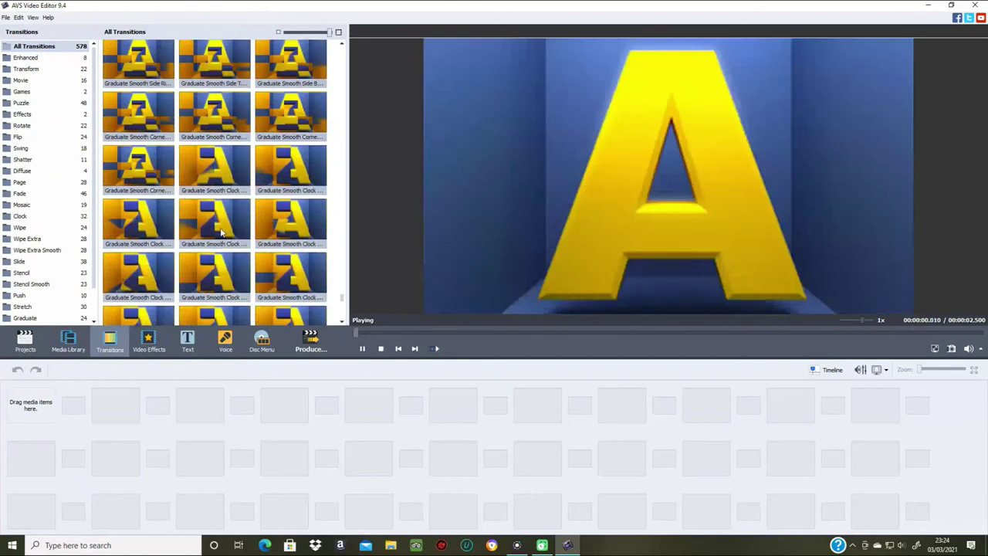
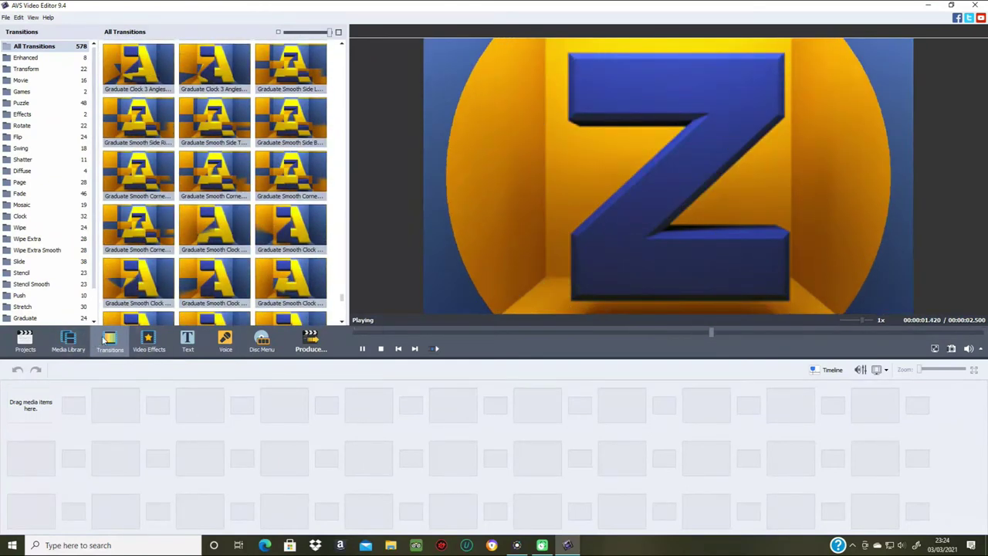
- Show the Video Effects library, dismiss its tip and preview the Snow effect
{"action": "left_click", "coordinate": [150, 341]}
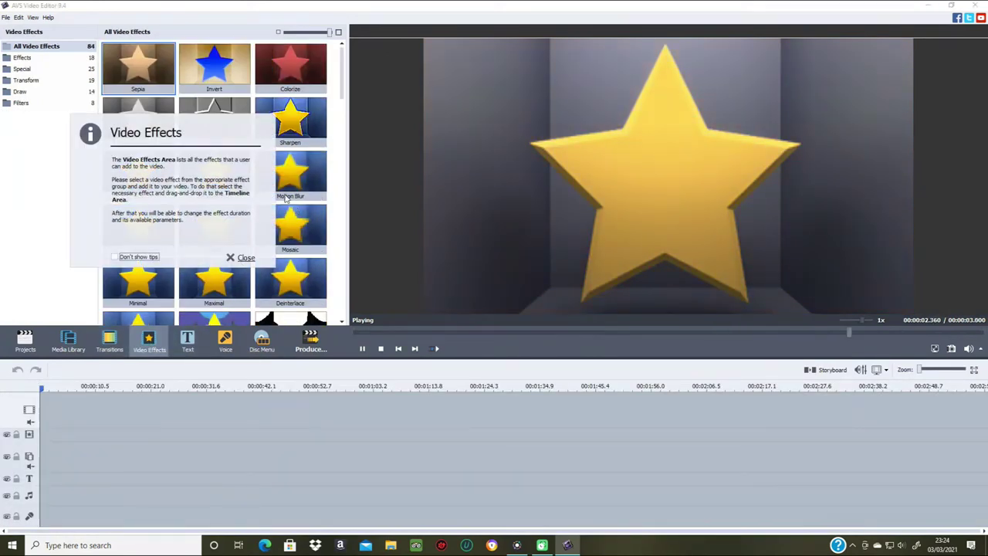
{"action": "left_click", "coordinate": [245, 257]}
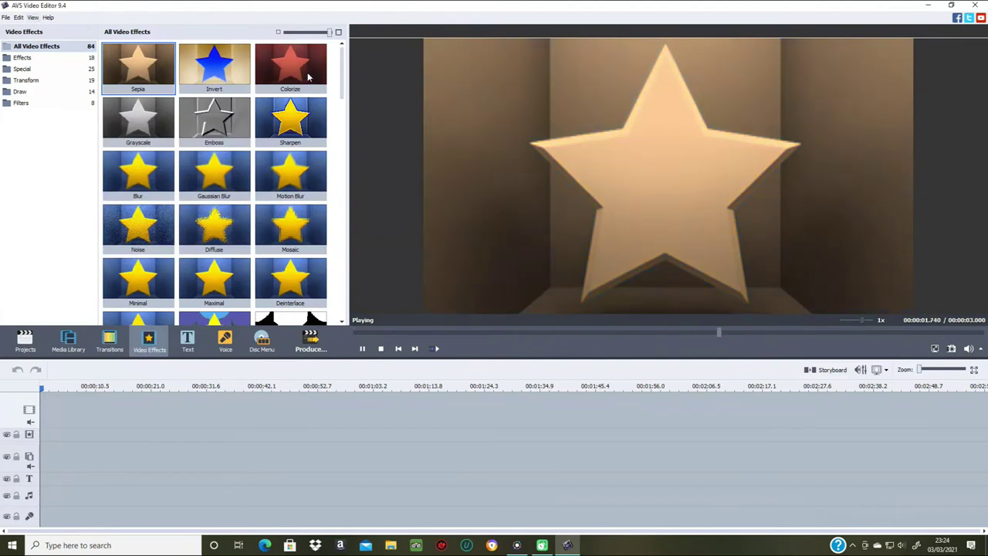
{"action": "left_click_drag", "start_coordinate": [345, 82], "coordinate": [345, 85]}
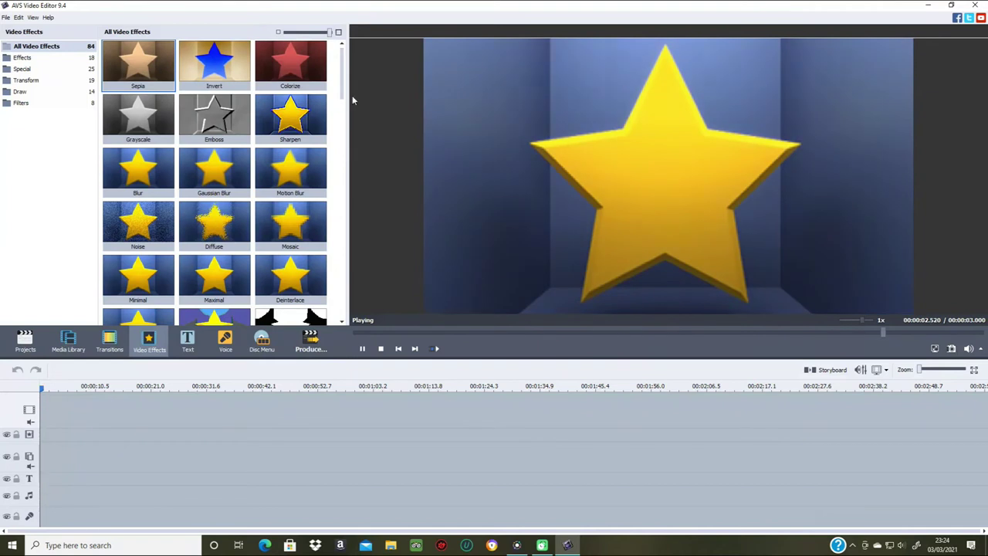
{"action": "left_click_drag", "start_coordinate": [343, 97], "coordinate": [337, 150]}
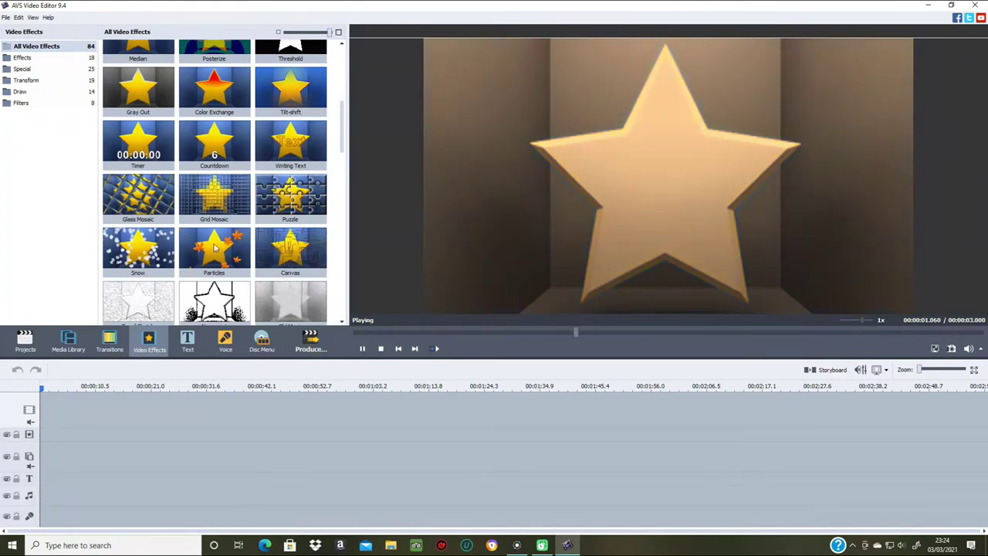
{"action": "left_click", "coordinate": [139, 251]}
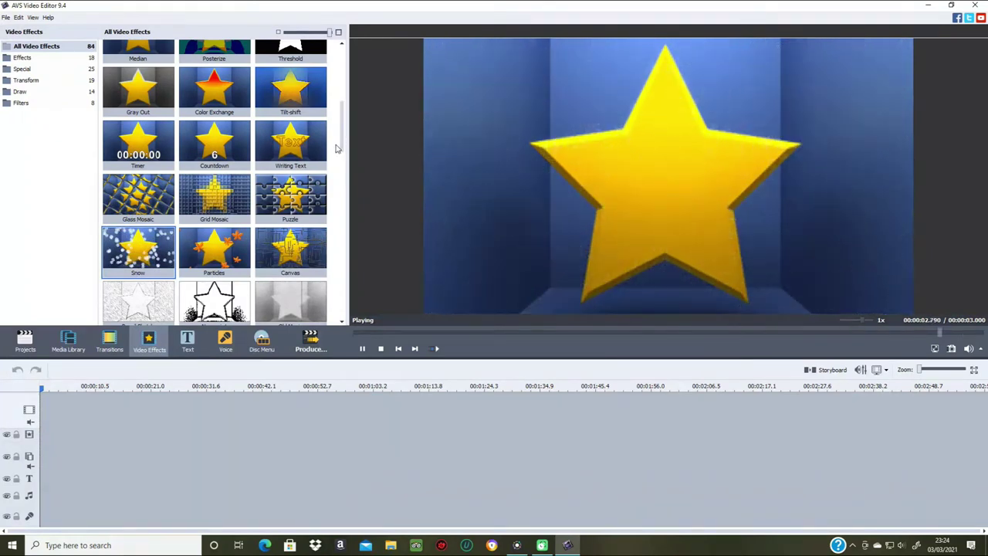
- Browse past the sketch, film and glow video effects and preview the Resample effect
{"action": "scroll", "coordinate": [343, 162], "scroll_direction": "down", "scroll_amount": 2}
{"action": "scroll", "coordinate": [342, 170], "scroll_direction": "down", "scroll_amount": 3}
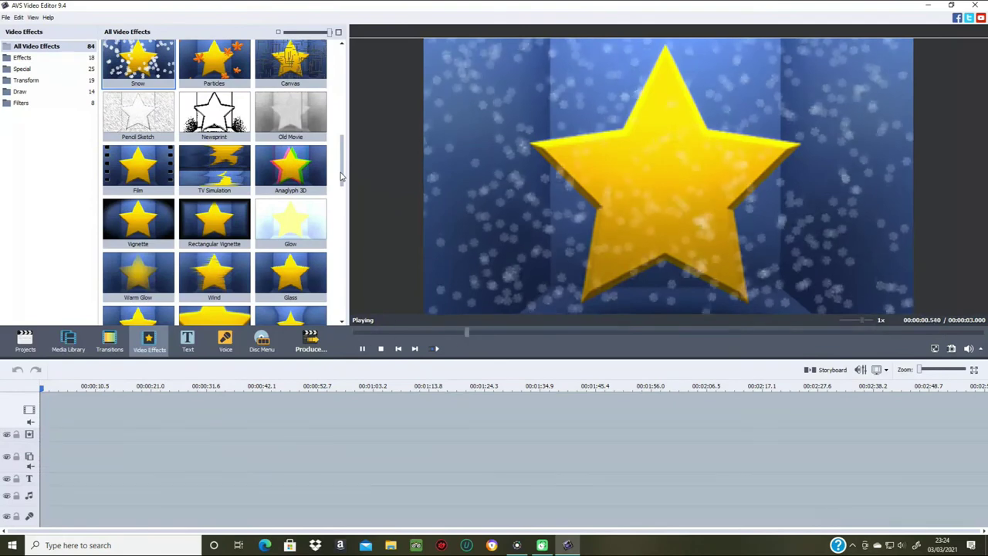
{"action": "left_click_drag", "start_coordinate": [340, 177], "coordinate": [338, 215]}
{"action": "left_click", "coordinate": [147, 244]}
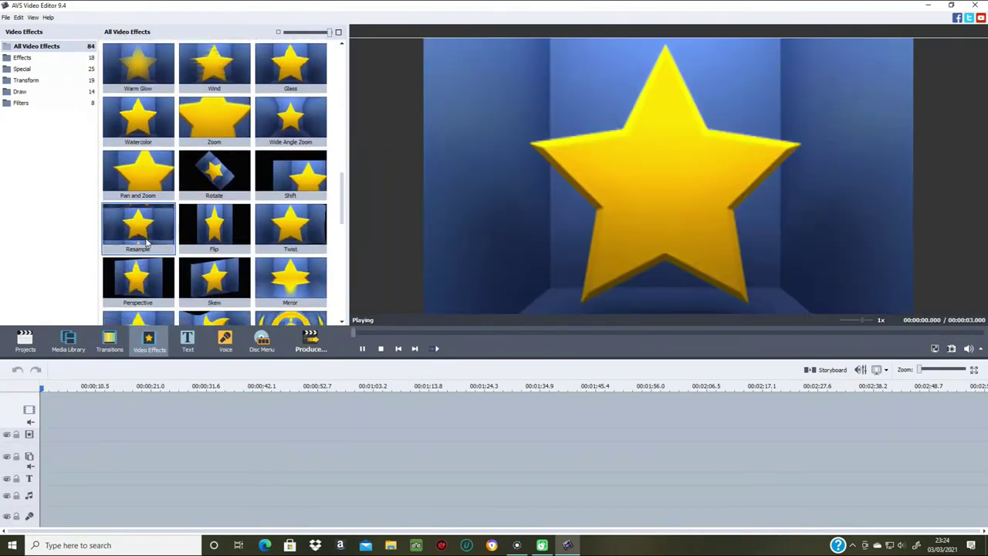
- Examine the remaining video effects, from the mirror and twirl distortions through the drawn shapes to the colour filters
{"action": "scroll", "coordinate": [287, 207], "scroll_direction": "down", "scroll_amount": 2}
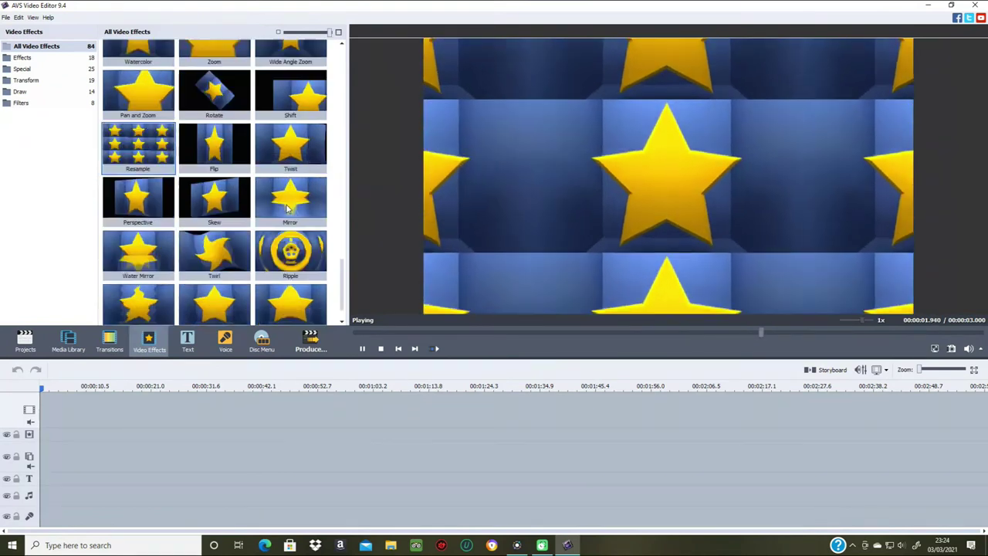
{"action": "scroll", "coordinate": [288, 207], "scroll_direction": "down", "scroll_amount": 6}
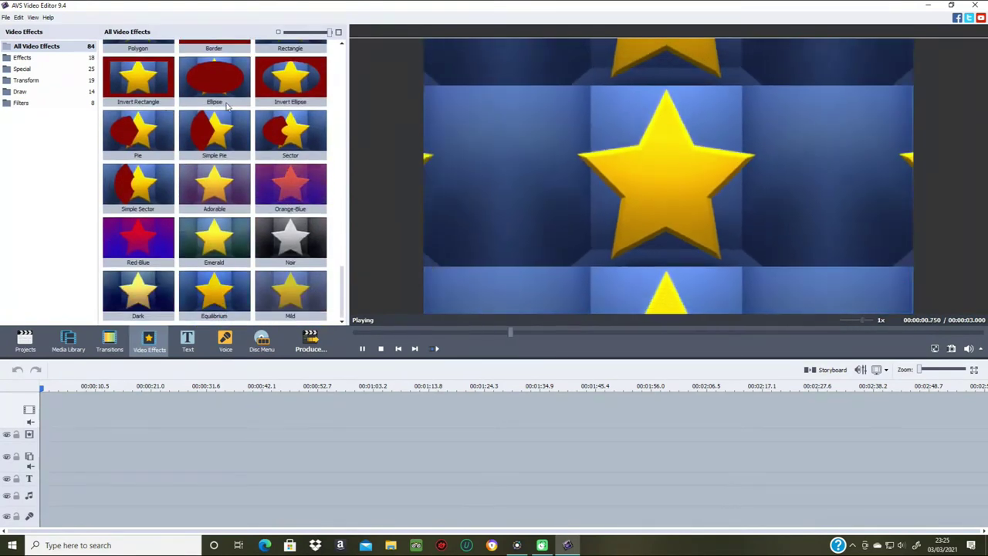
{"action": "scroll", "coordinate": [178, 207], "scroll_direction": "up", "scroll_amount": 3}
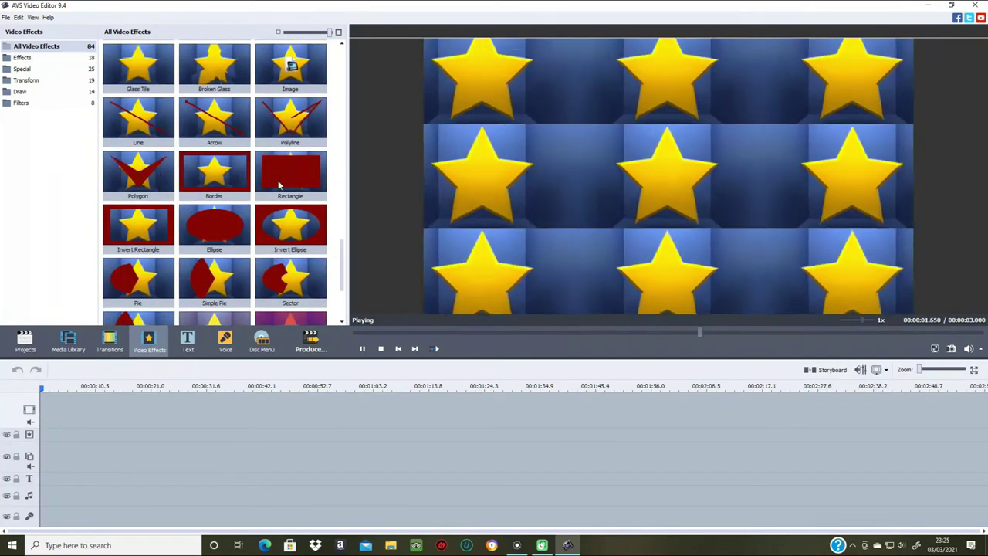
{"action": "scroll", "coordinate": [239, 250], "scroll_direction": "down", "scroll_amount": 1}
{"action": "scroll", "coordinate": [239, 249], "scroll_direction": "down", "scroll_amount": 1}
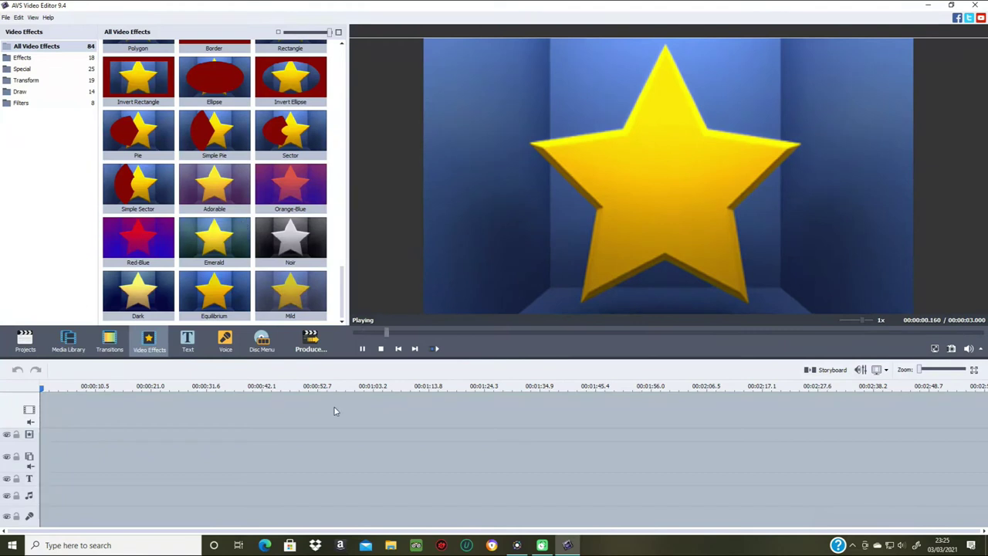
- Show the Text library, dismiss its tip and preview the Merry Christmas 2, Merry Christmas 3, Halloween and Tropic titles
{"action": "left_click", "coordinate": [187, 340]}
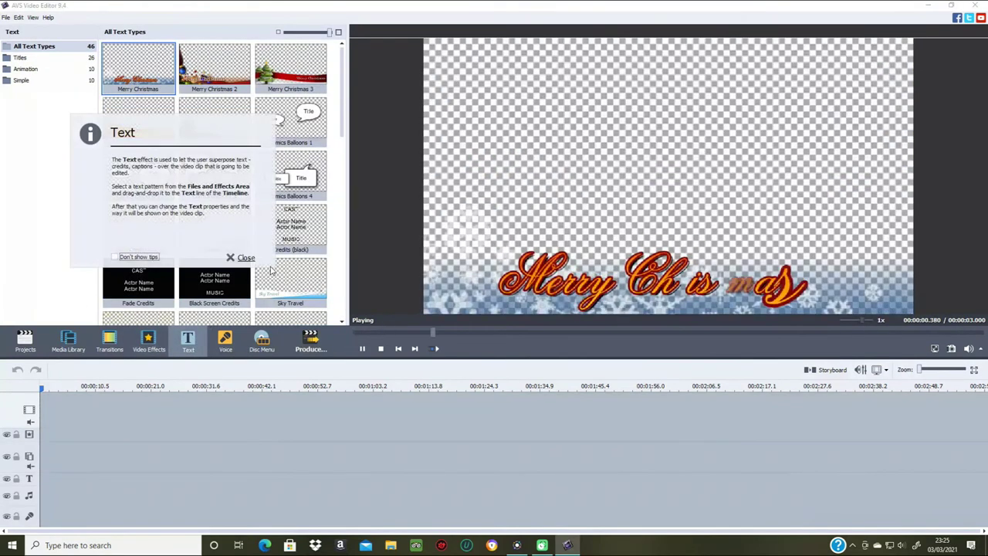
{"action": "left_click", "coordinate": [243, 260]}
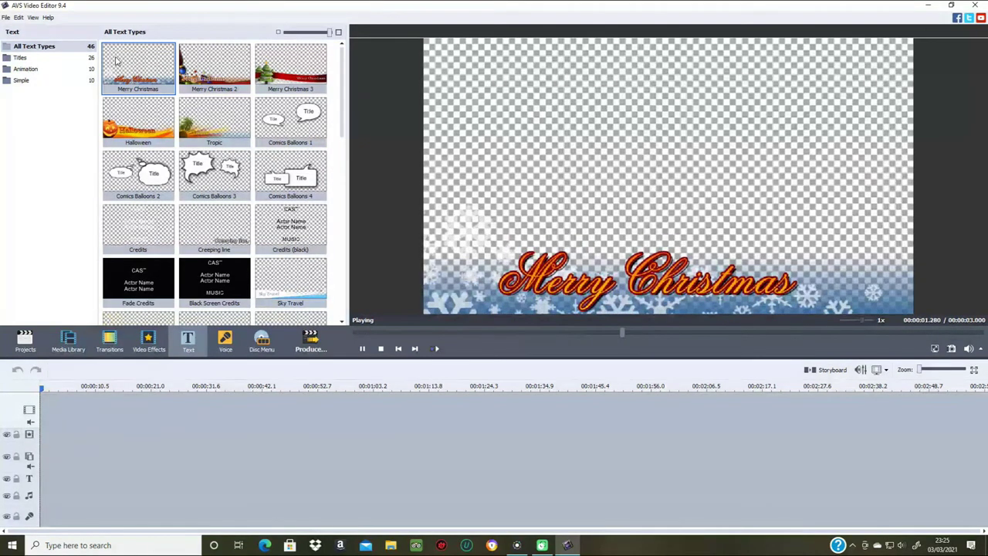
{"action": "left_click", "coordinate": [216, 77]}
{"action": "left_click", "coordinate": [289, 79]}
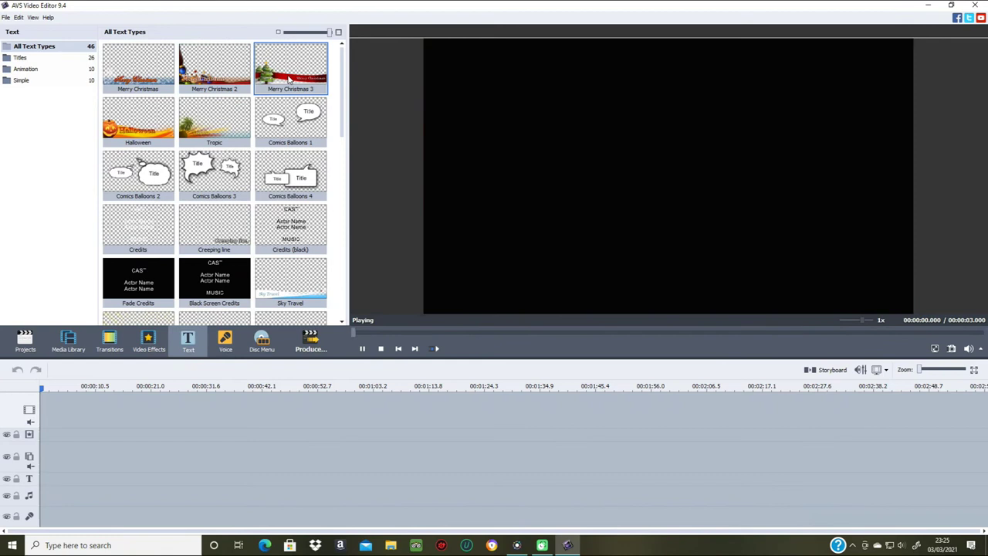
{"action": "left_click", "coordinate": [157, 139]}
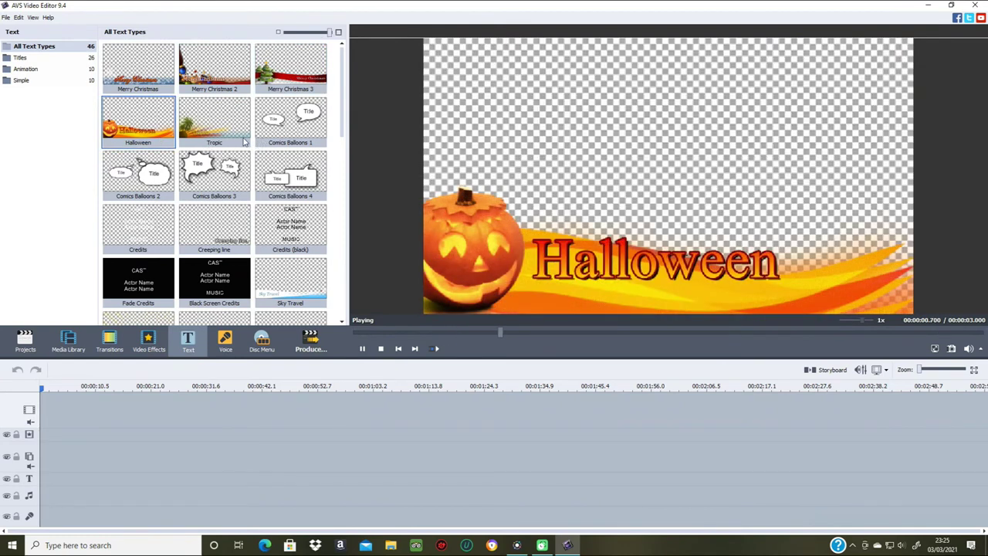
{"action": "left_click", "coordinate": [244, 142]}
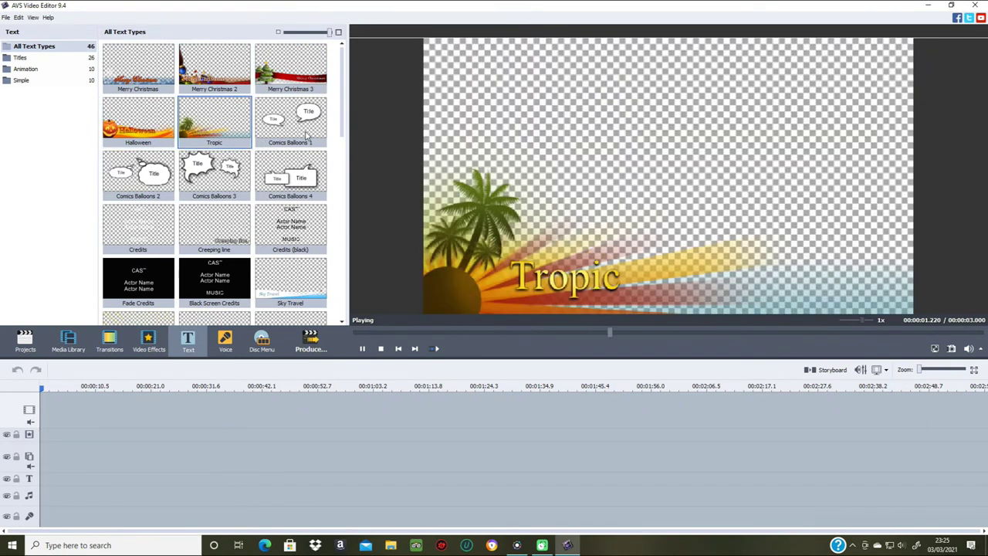
- Preview the Comics Balloons 1, 2, 3 and 4 text styles
{"action": "left_click", "coordinate": [306, 135]}
{"action": "left_click", "coordinate": [148, 177]}
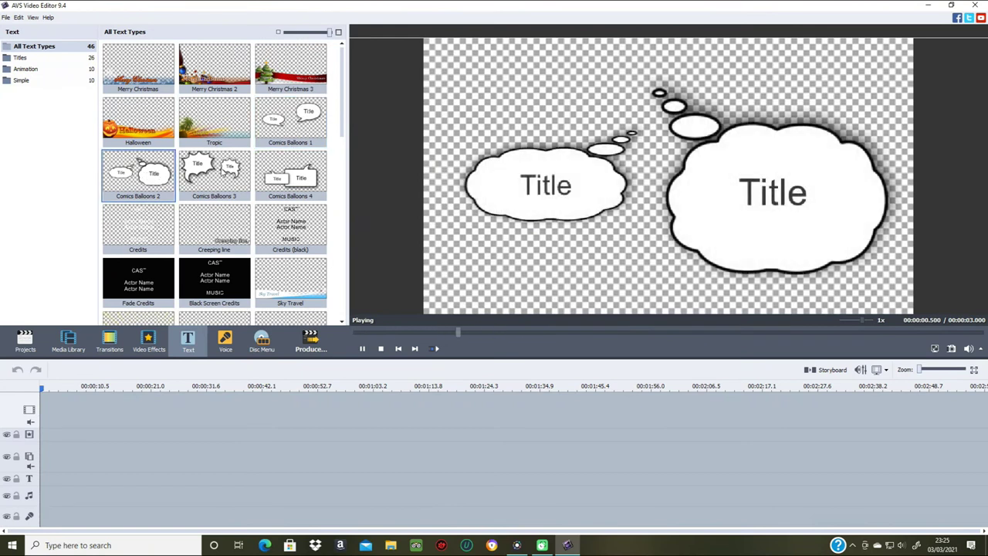
{"action": "left_click", "coordinate": [224, 172]}
{"action": "left_click", "coordinate": [283, 185]}
- Preview the Credits, Creeping line, Credits (black), Fade Credits and Black Screen Credits text styles
{"action": "left_click", "coordinate": [134, 225]}
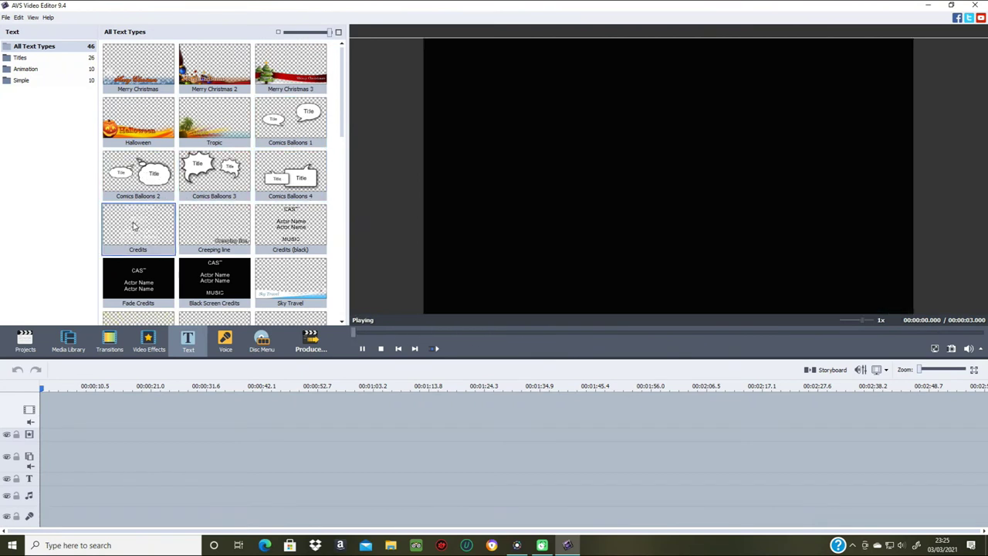
{"action": "left_click", "coordinate": [228, 240]}
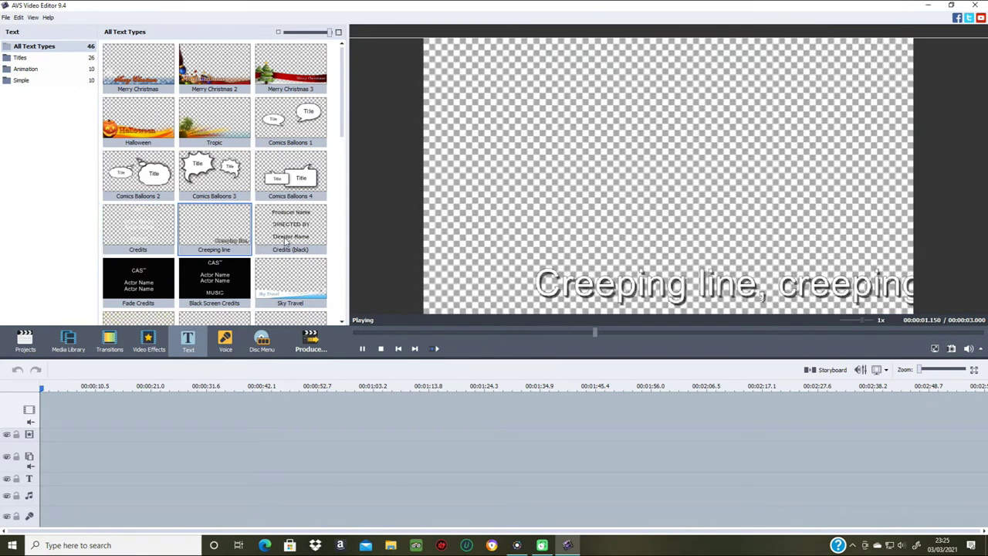
{"action": "left_click", "coordinate": [285, 237]}
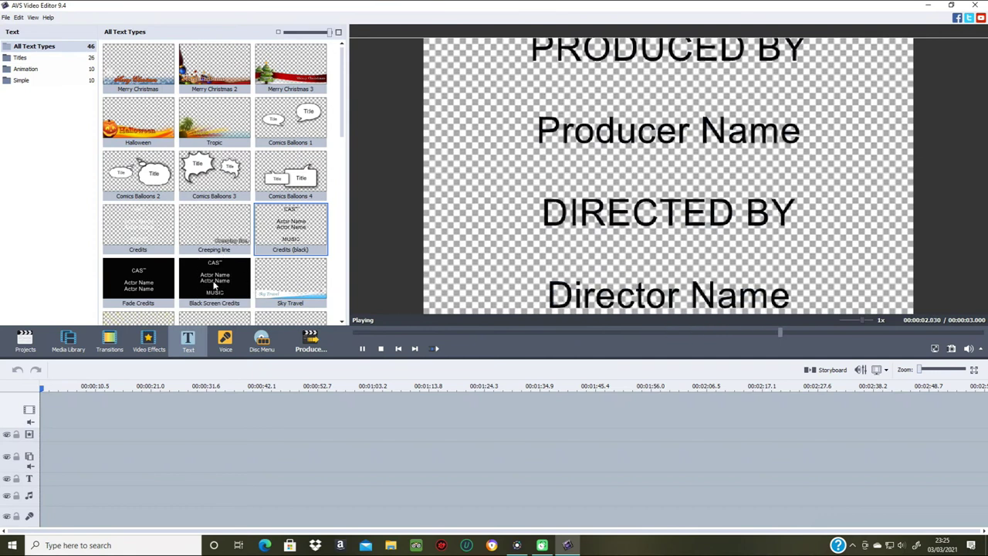
{"action": "left_click", "coordinate": [146, 281]}
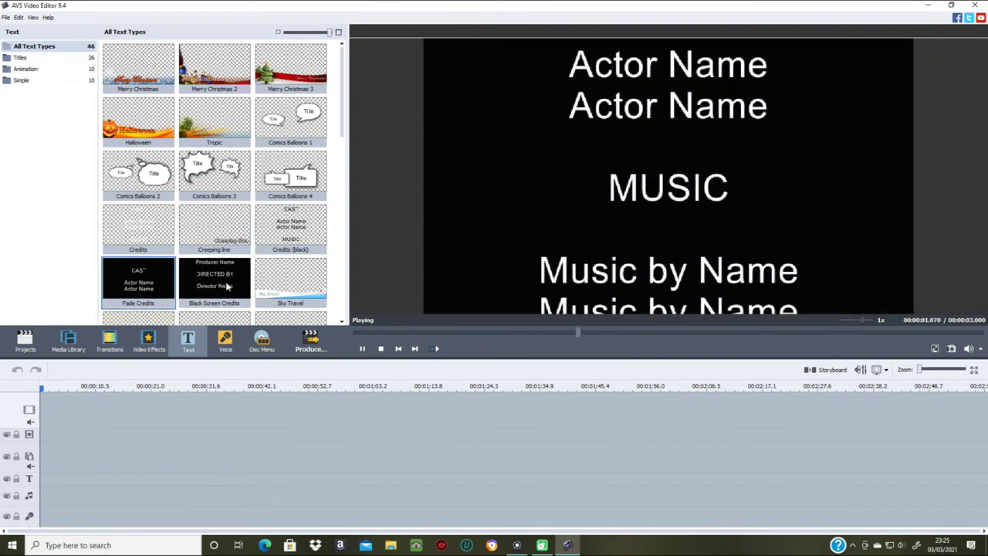
{"action": "left_click", "coordinate": [226, 286]}
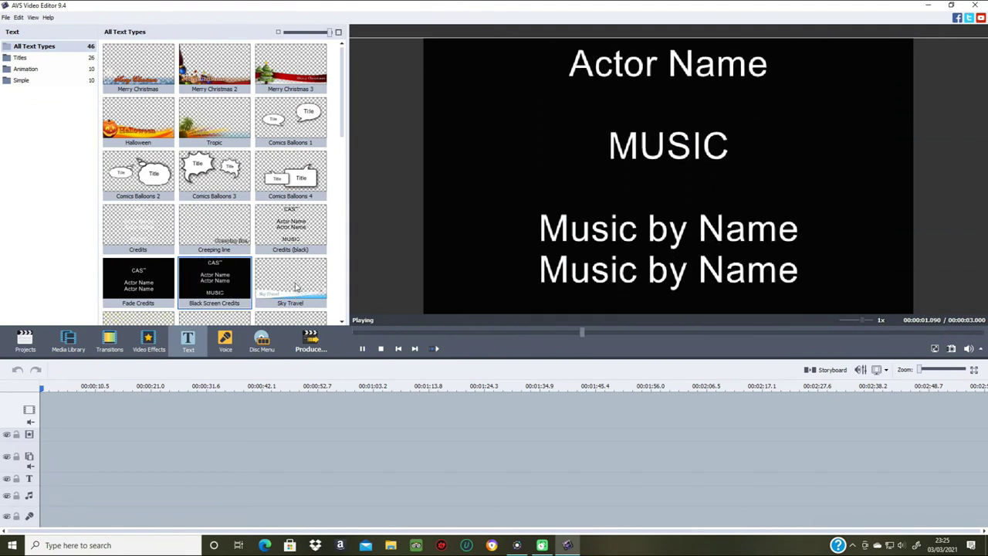
- Preview the animated text styles from Animation 02 through Animation 07
{"action": "scroll", "coordinate": [294, 285], "scroll_direction": "down", "scroll_amount": 5}
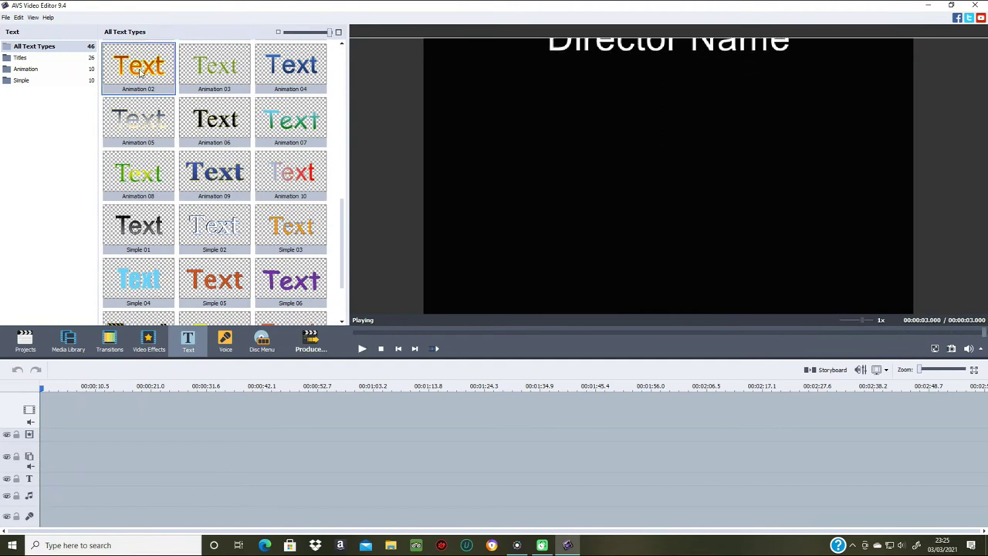
{"action": "left_click", "coordinate": [144, 74]}
{"action": "left_click", "coordinate": [189, 77]}
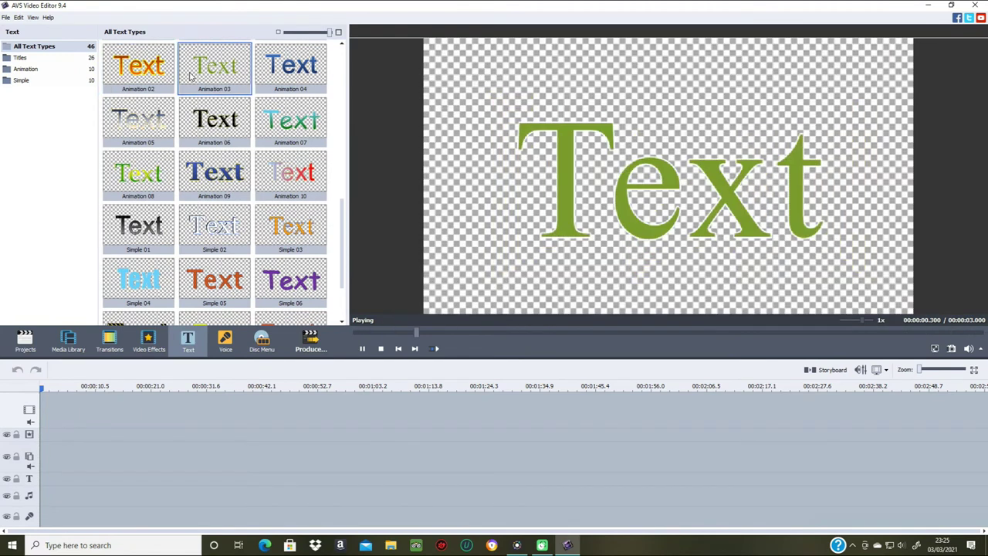
{"action": "left_click", "coordinate": [297, 83]}
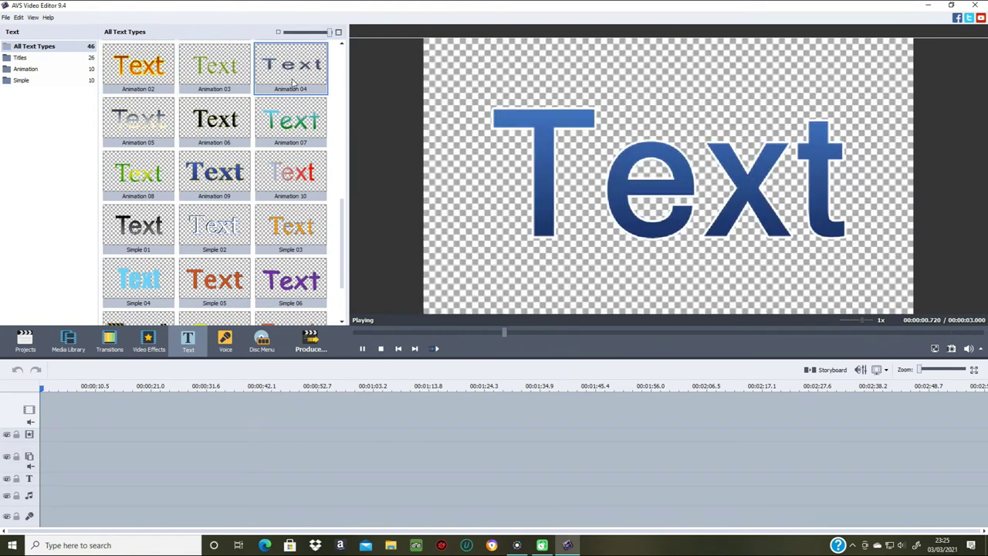
{"action": "left_click", "coordinate": [141, 113]}
{"action": "left_click", "coordinate": [198, 128]}
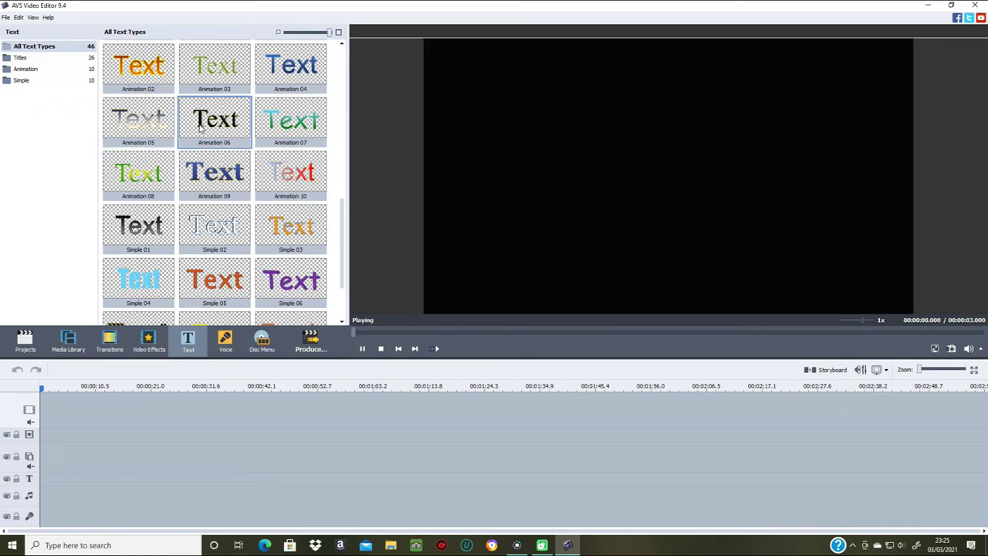
{"action": "left_click", "coordinate": [297, 135]}
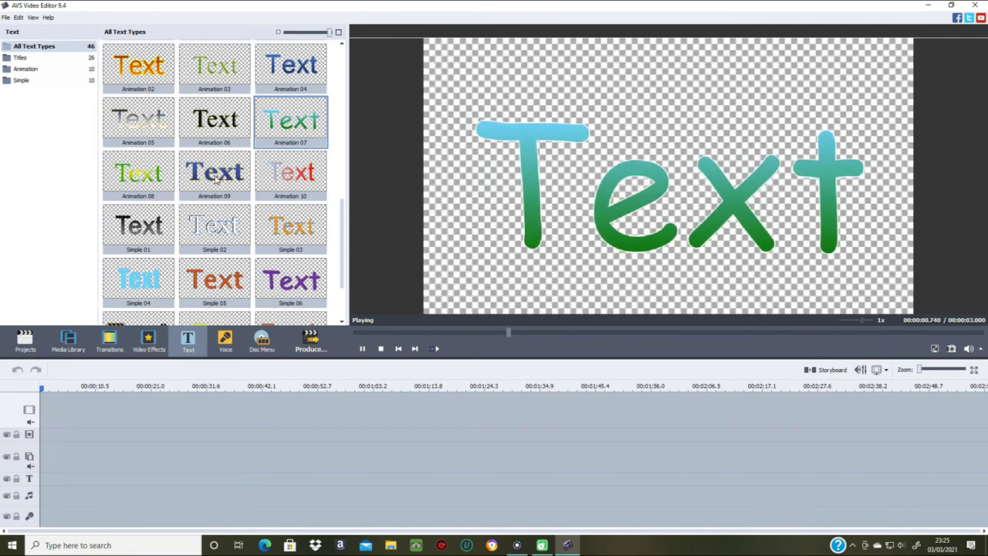
- Preview the Animation 09, Animation 08 and Animation 10 text styles
{"action": "left_click", "coordinate": [217, 178]}
{"action": "left_click", "coordinate": [123, 174]}
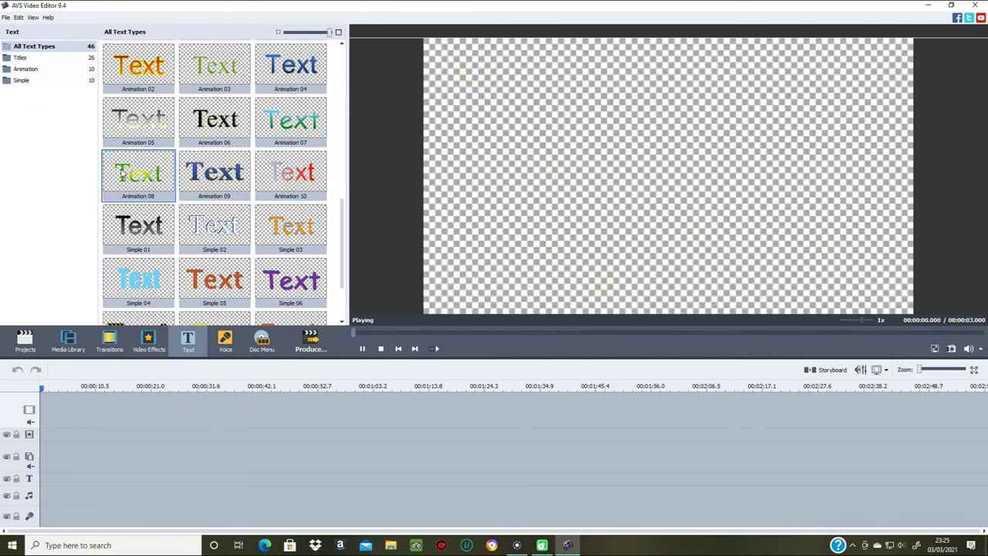
{"action": "left_click", "coordinate": [295, 170]}
- Preview the simple text styles from Simple 01 through Simple 06, starting with Simple 03
{"action": "left_click", "coordinate": [279, 224]}
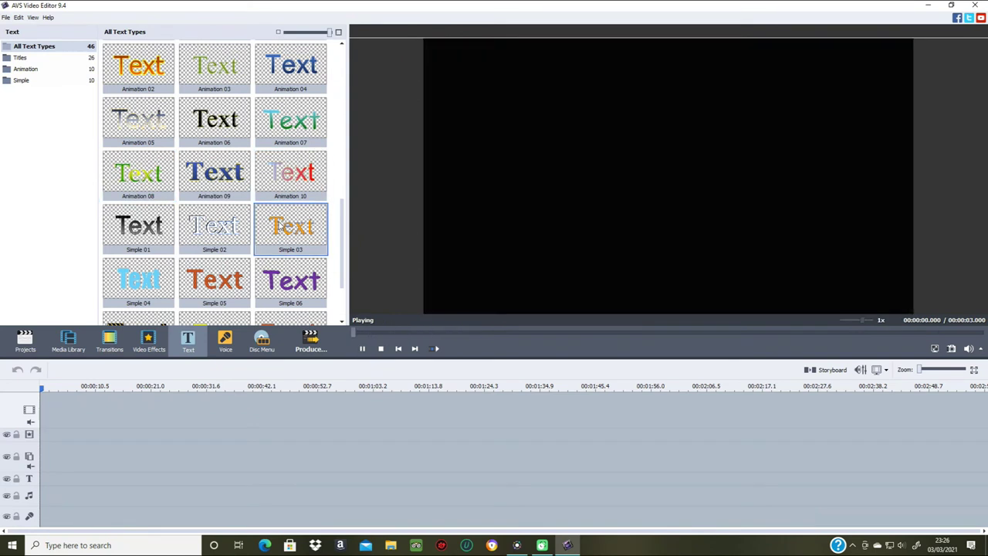
{"action": "left_click", "coordinate": [197, 229]}
{"action": "left_click", "coordinate": [123, 226]}
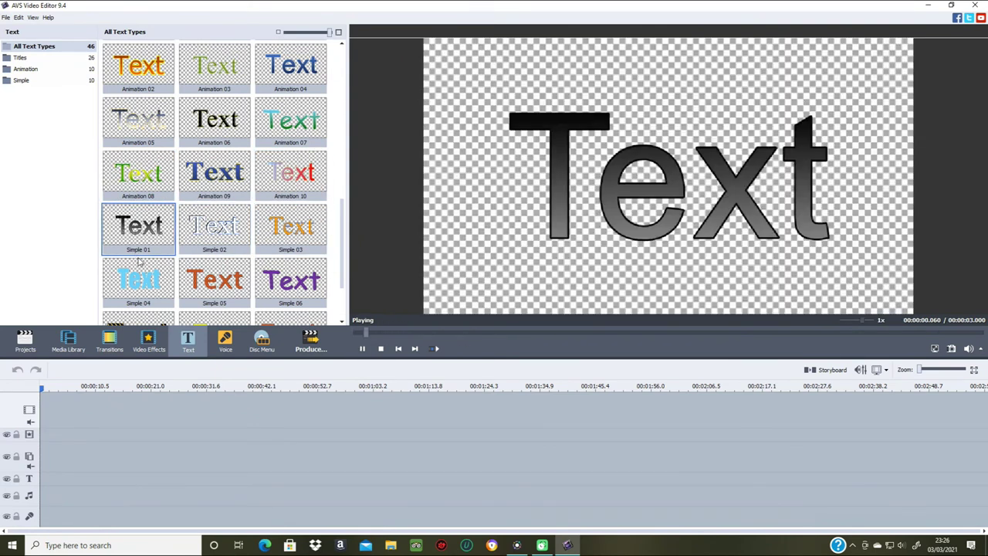
{"action": "left_click", "coordinate": [142, 274]}
{"action": "left_click", "coordinate": [244, 295]}
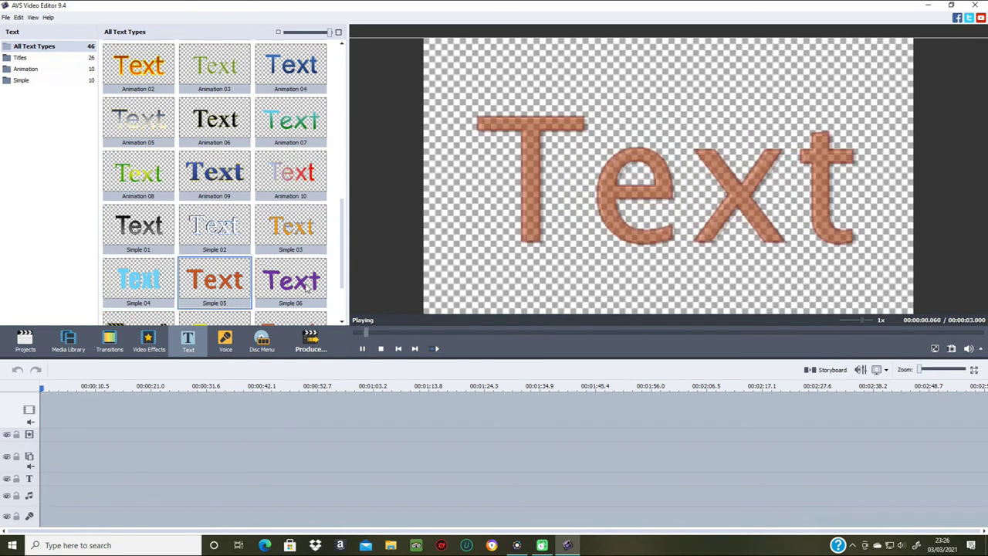
{"action": "left_click", "coordinate": [323, 284]}
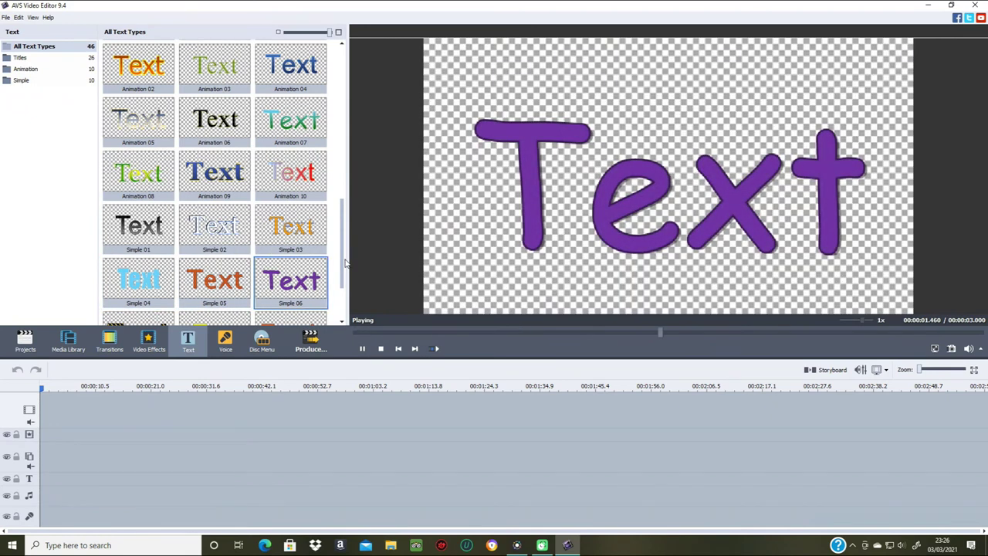
- Preview the remaining simple text styles: Simple 09, Simple 08, Simple 07 and Simple 10
{"action": "scroll", "coordinate": [324, 286], "scroll_direction": "down", "scroll_amount": 3}
{"action": "left_click", "coordinate": [285, 254]}
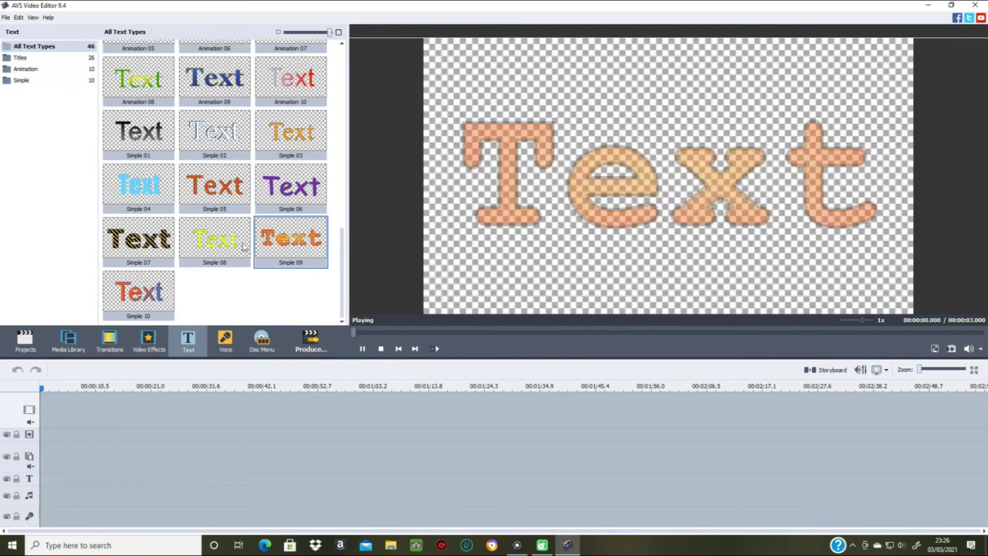
{"action": "left_click", "coordinate": [220, 245]}
{"action": "left_click", "coordinate": [143, 255]}
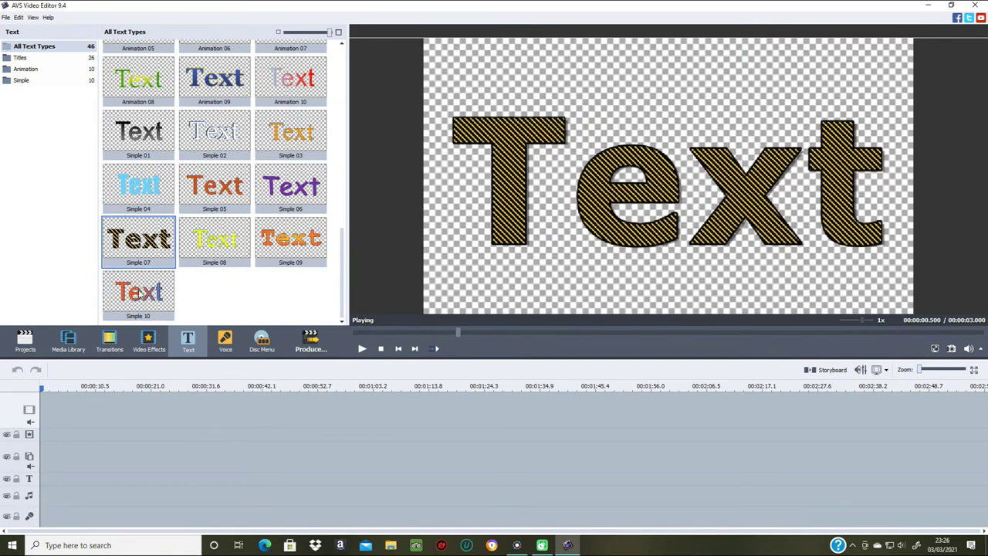
{"action": "left_click", "coordinate": [160, 277]}
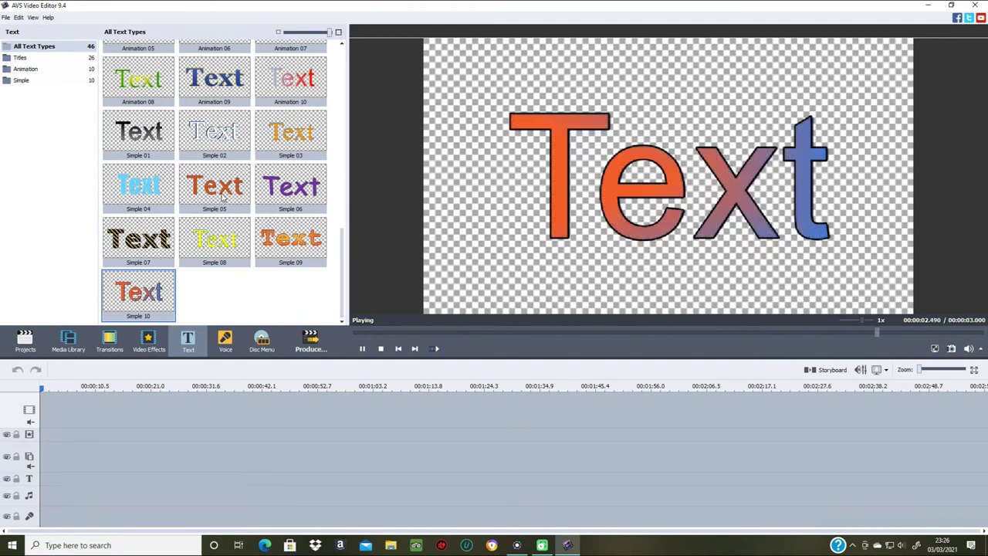
- Show the voice recording feature, dismiss its tip and review its Source, Format, Options and Volume settings
{"action": "left_click", "coordinate": [227, 345]}
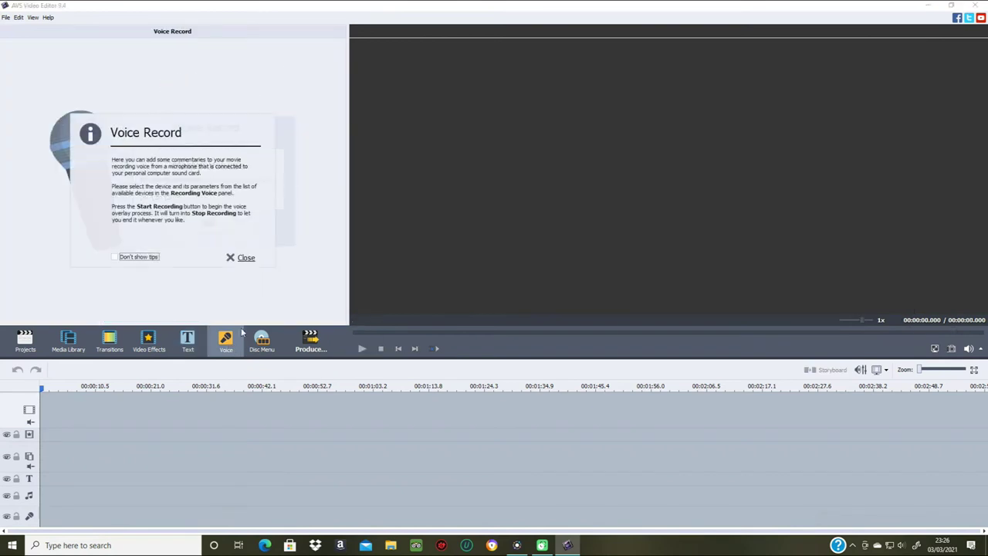
{"action": "left_click", "coordinate": [246, 259]}
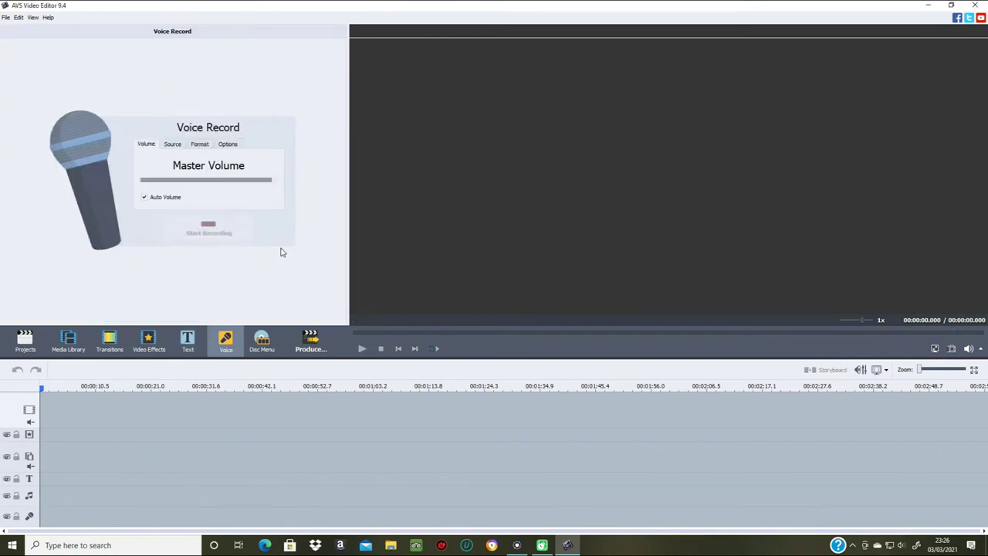
{"action": "left_click", "coordinate": [174, 145]}
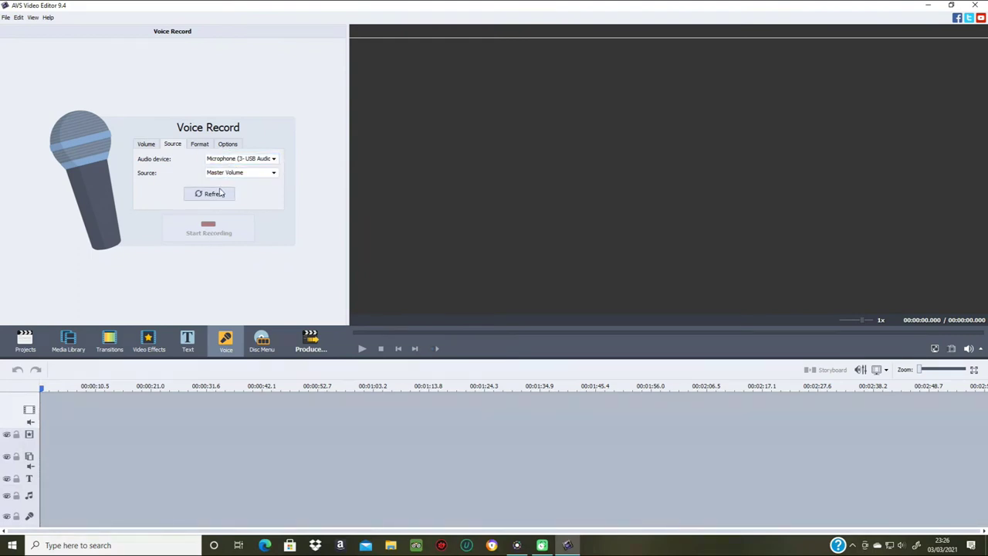
{"action": "left_click", "coordinate": [200, 145]}
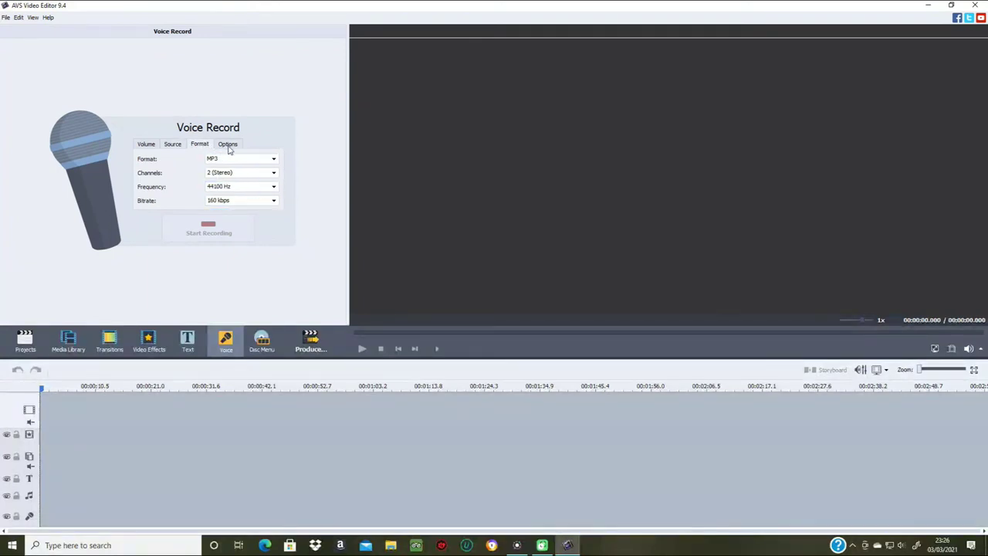
{"action": "left_click", "coordinate": [228, 147]}
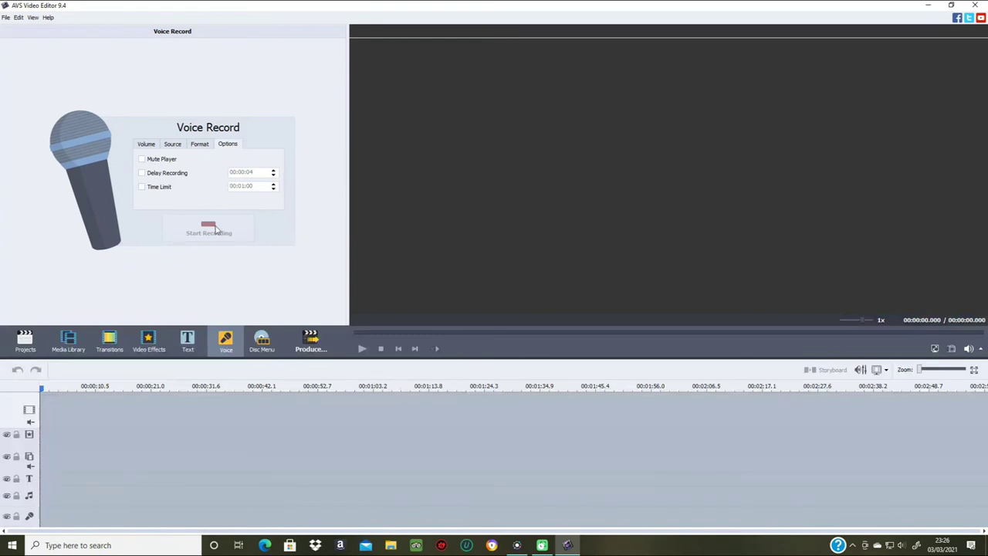
{"action": "left_click", "coordinate": [146, 145]}
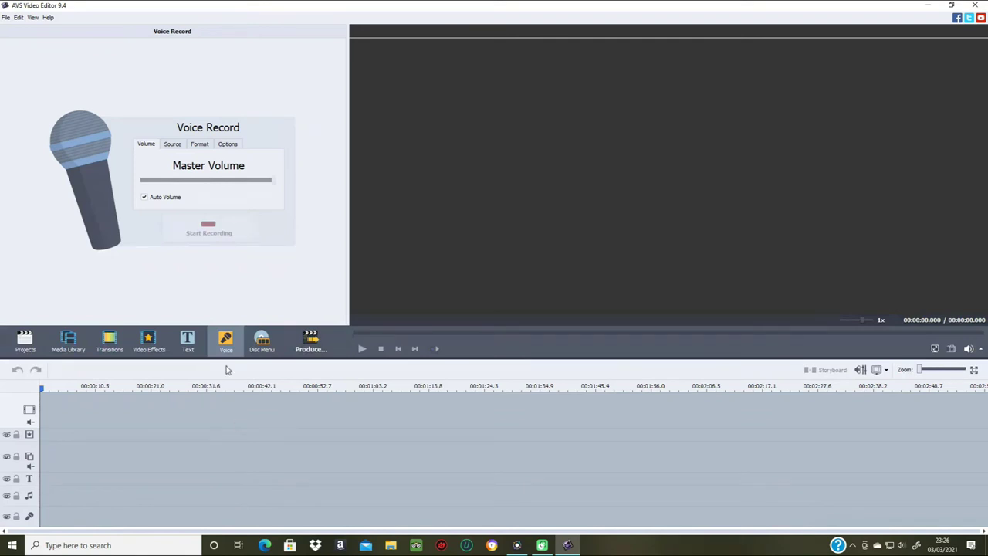
- Show the Disc Menu editor, dismiss its tip and select the Main Page title and the Play item in the preview
{"action": "left_click", "coordinate": [263, 342]}
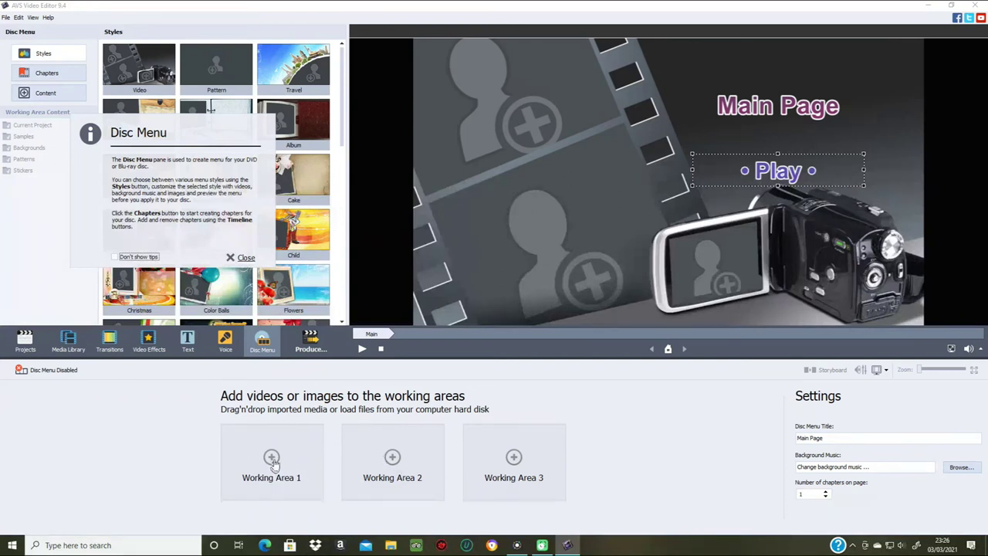
{"action": "left_click", "coordinate": [240, 258]}
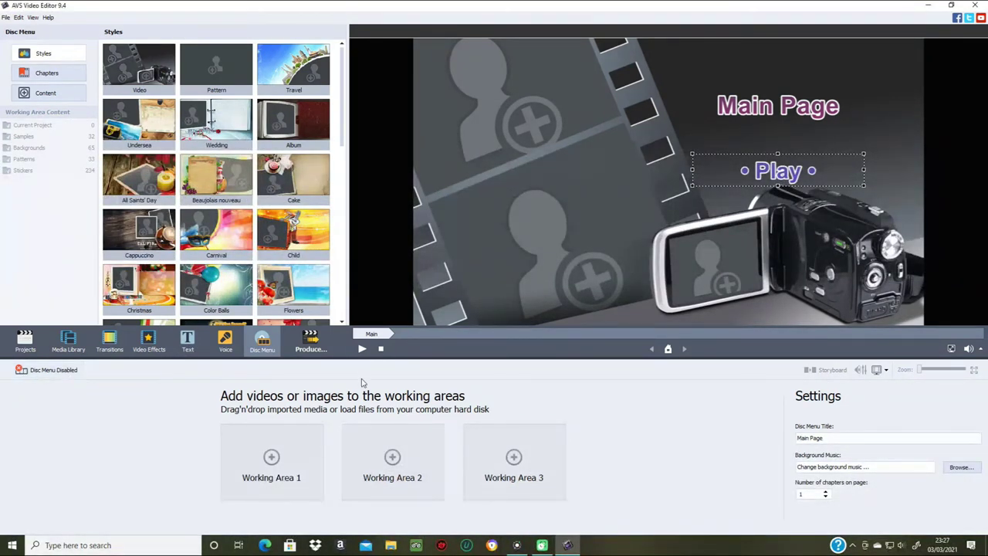
{"action": "left_click", "coordinate": [782, 120]}
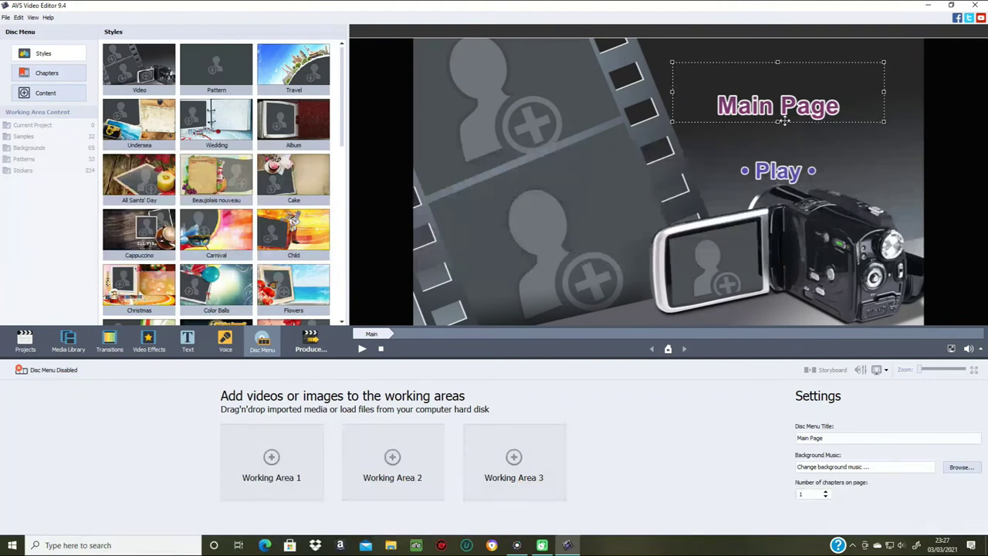
{"action": "left_click", "coordinate": [787, 170]}
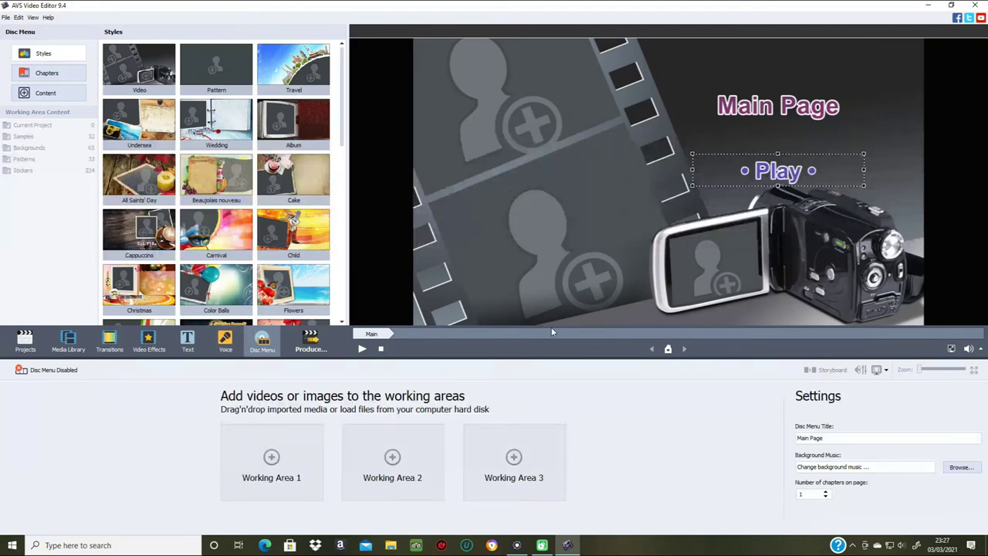
- Return to the Media Library and toggle the timeline to storyboard view and back
{"action": "left_click", "coordinate": [62, 341]}
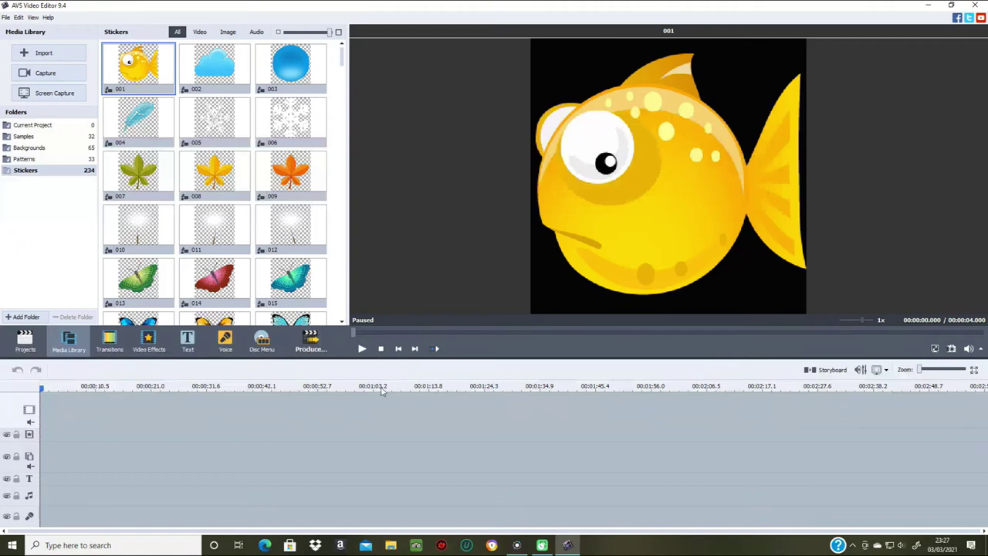
{"action": "left_click", "coordinate": [830, 370]}
{"action": "left_click", "coordinate": [832, 372]}
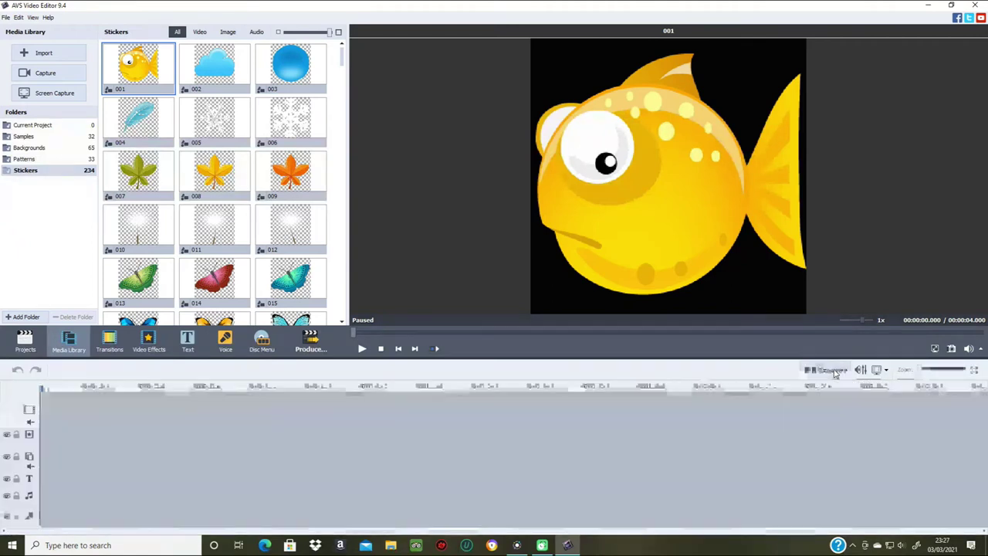
- Show the Volume and Balance sliders for audio mix and video overlay, and accept the dialog with all levels at 100
{"action": "left_click", "coordinate": [860, 371]}
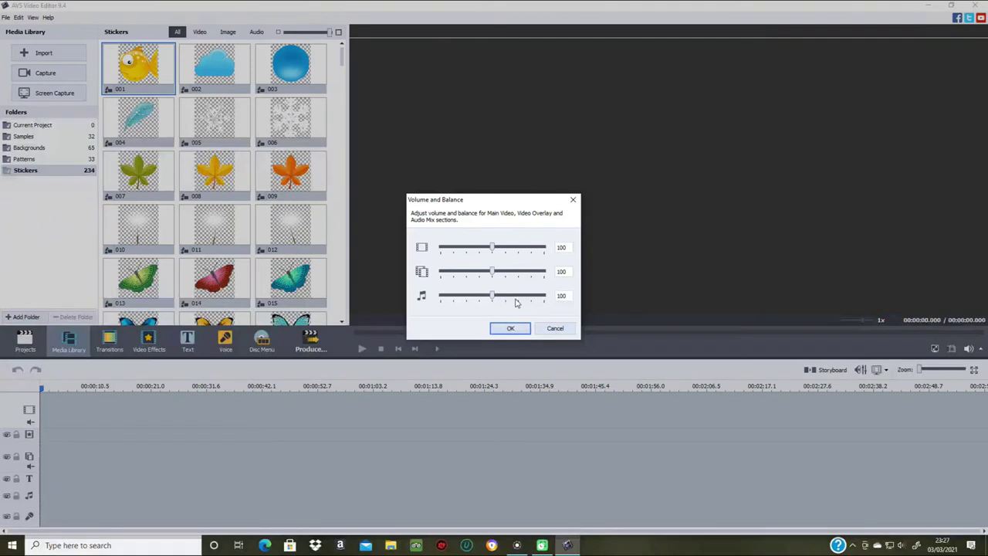
{"action": "mouse_move", "coordinate": [492, 296]}
{"action": "left_mouse_down"}
{"action": "mouse_move", "coordinate": [455, 300]}
{"action": "mouse_move", "coordinate": [500, 304]}
{"action": "mouse_move", "coordinate": [487, 306]}
{"action": "left_mouse_up"}
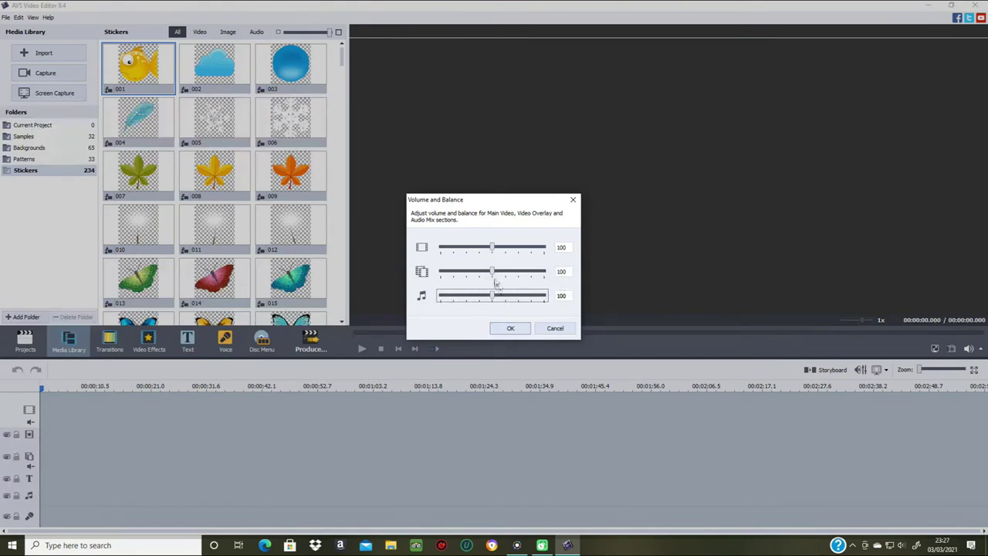
{"action": "mouse_move", "coordinate": [495, 280]}
{"action": "left_mouse_down"}
{"action": "mouse_move", "coordinate": [481, 276]}
{"action": "mouse_move", "coordinate": [496, 270]}
{"action": "left_mouse_up"}
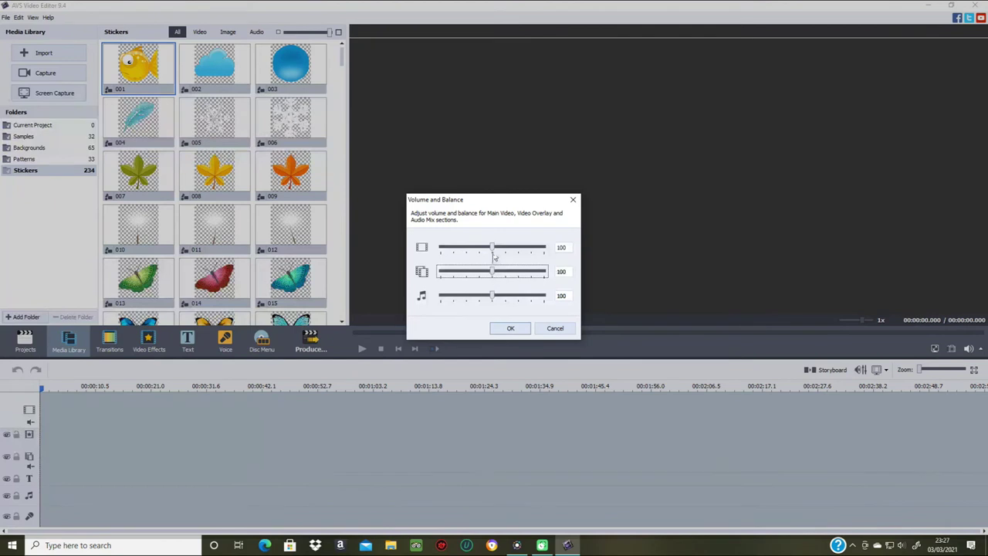
{"action": "left_click", "coordinate": [527, 329]}
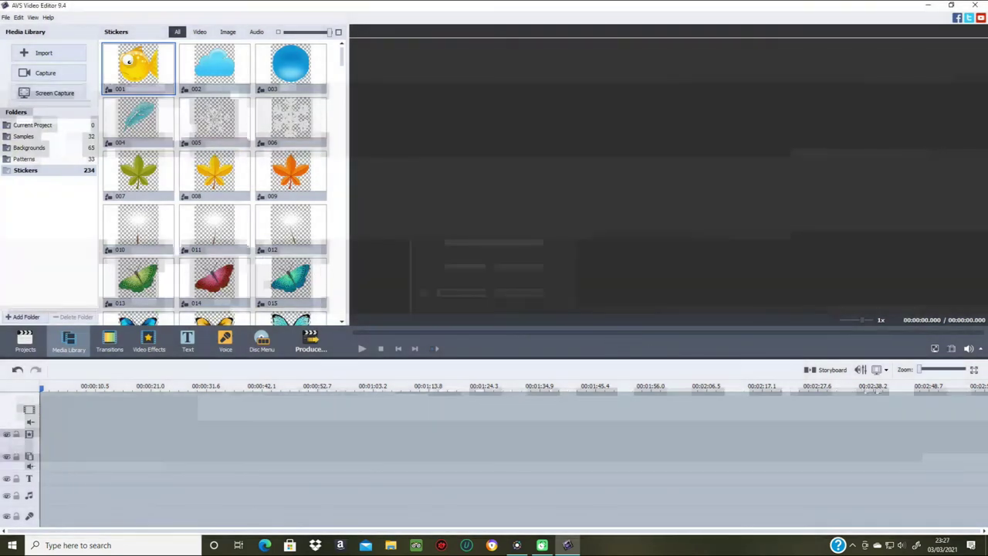
- Show the project's aspect ratio options and demonstrate the timeline zoom with a slight adjustment
{"action": "left_click", "coordinate": [886, 372]}
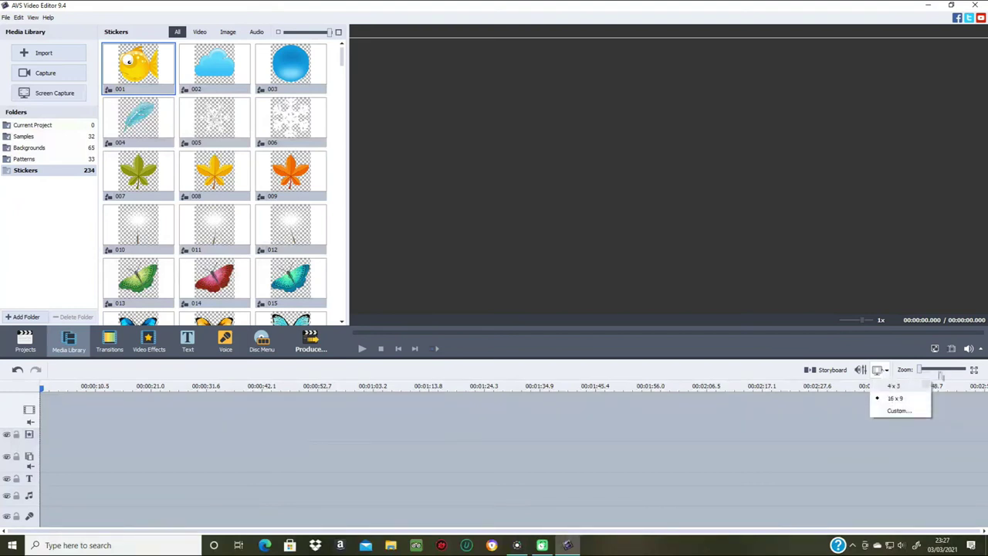
{"action": "left_click", "coordinate": [924, 372]}
{"action": "mouse_move", "coordinate": [924, 374]}
{"action": "left_mouse_down"}
{"action": "mouse_move", "coordinate": [935, 373]}
{"action": "mouse_move", "coordinate": [920, 378]}
{"action": "left_mouse_up"}
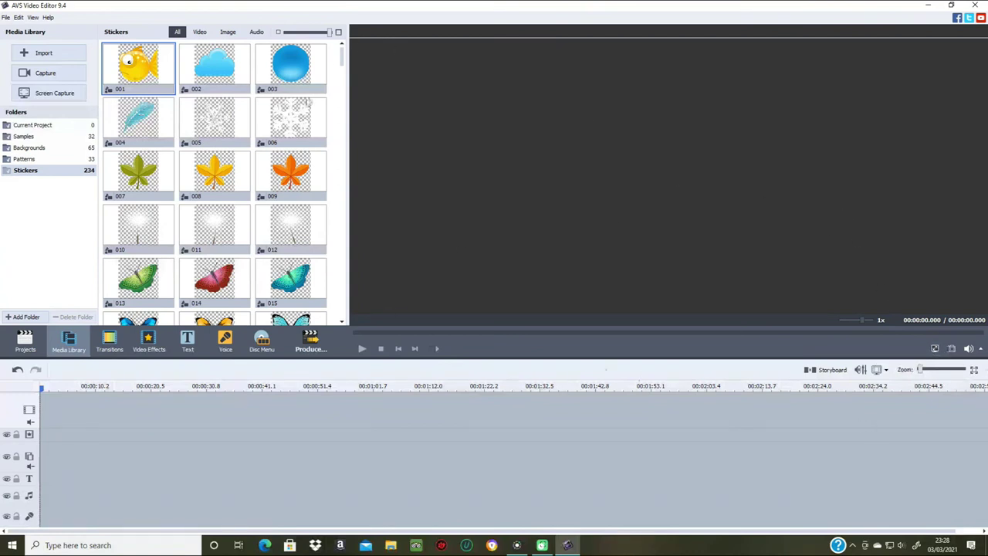
- Show the preview player's volume slider and demonstrate its playback speed control, leaving it at 1x
{"action": "left_click", "coordinate": [982, 351]}
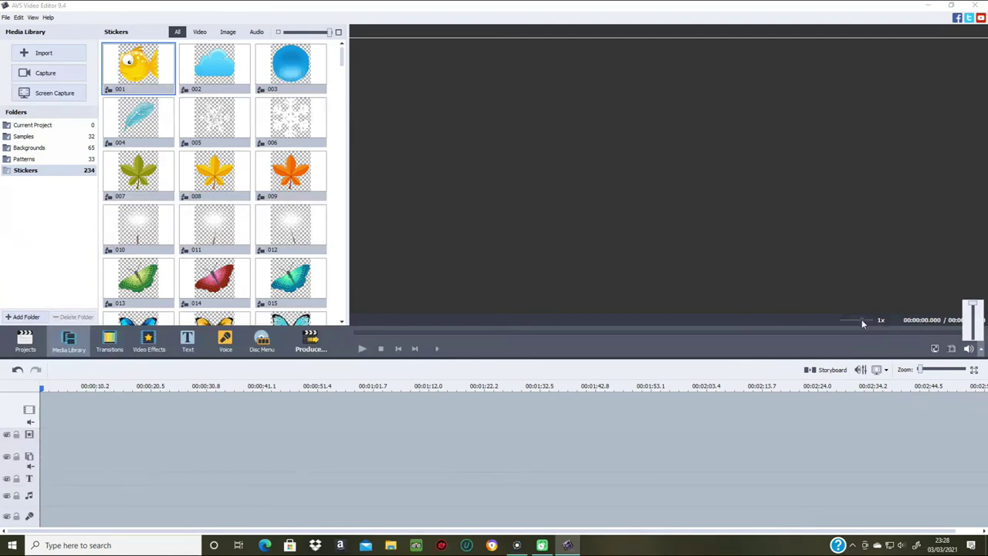
{"action": "mouse_move", "coordinate": [867, 324]}
{"action": "left_mouse_down"}
{"action": "mouse_move", "coordinate": [833, 323]}
{"action": "mouse_move", "coordinate": [862, 324]}
{"action": "left_mouse_up"}
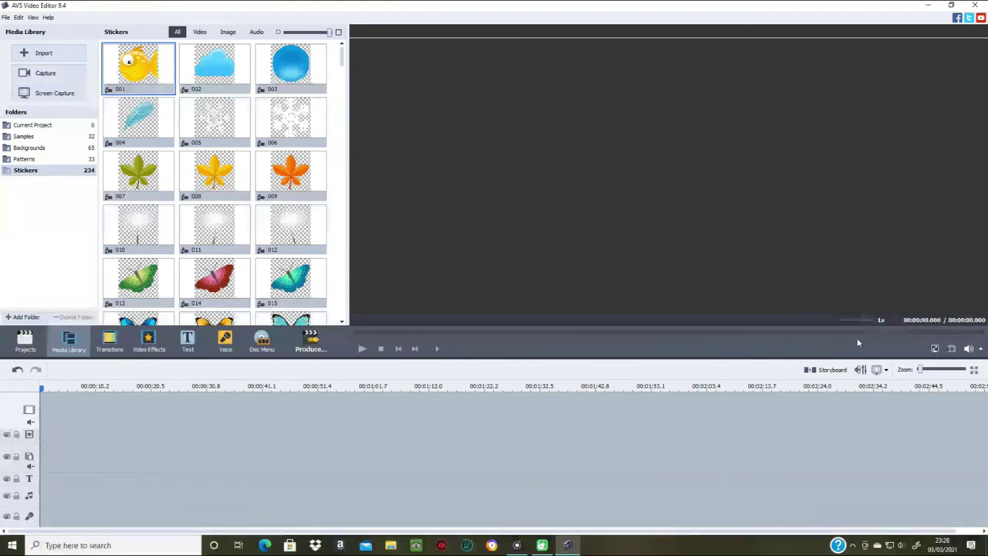